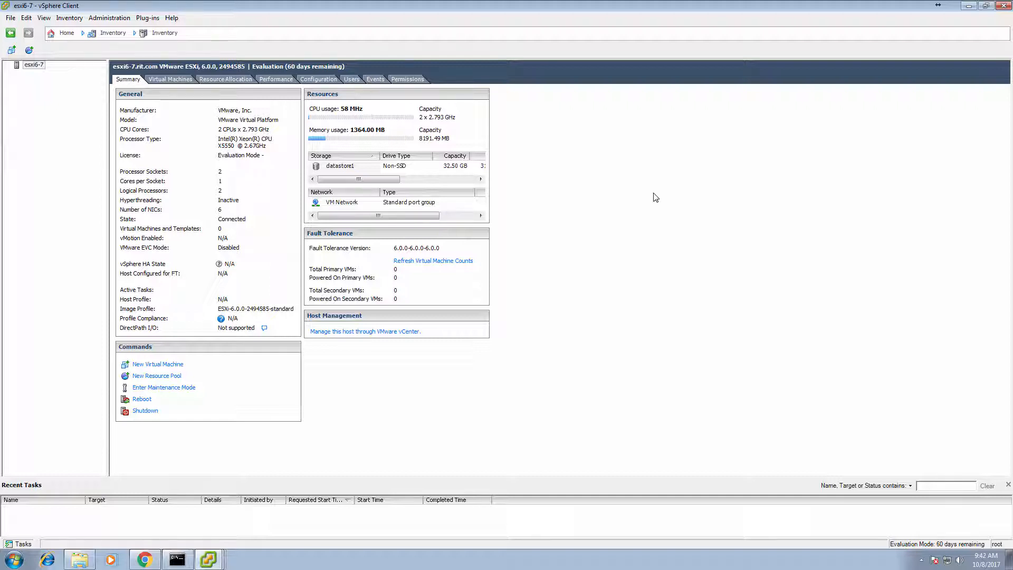
# Try to add a new local user with a login and password; it is rejected with an invalid format error
pyautogui.click(350, 82)
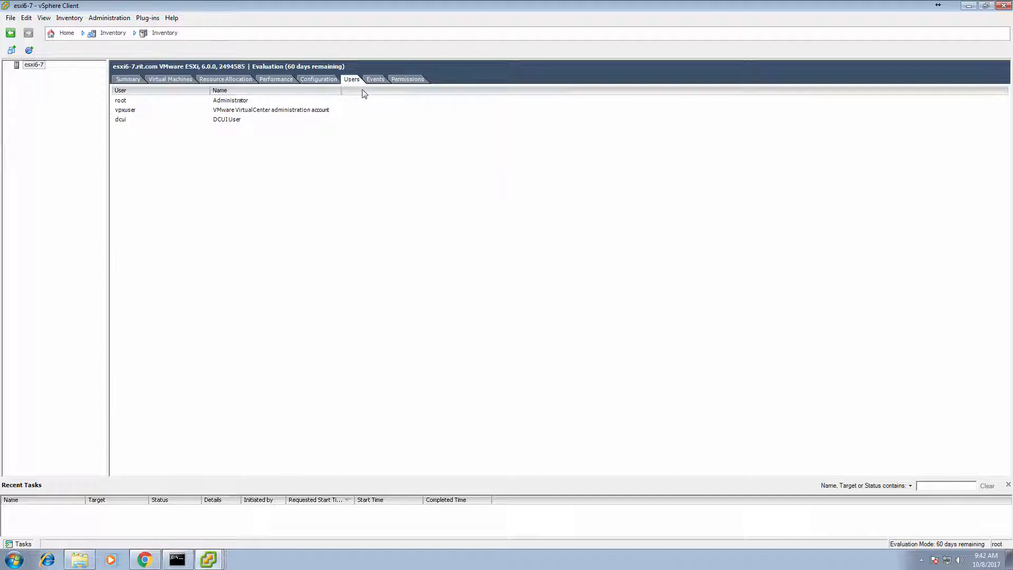
pyautogui.rightClick(313, 142)
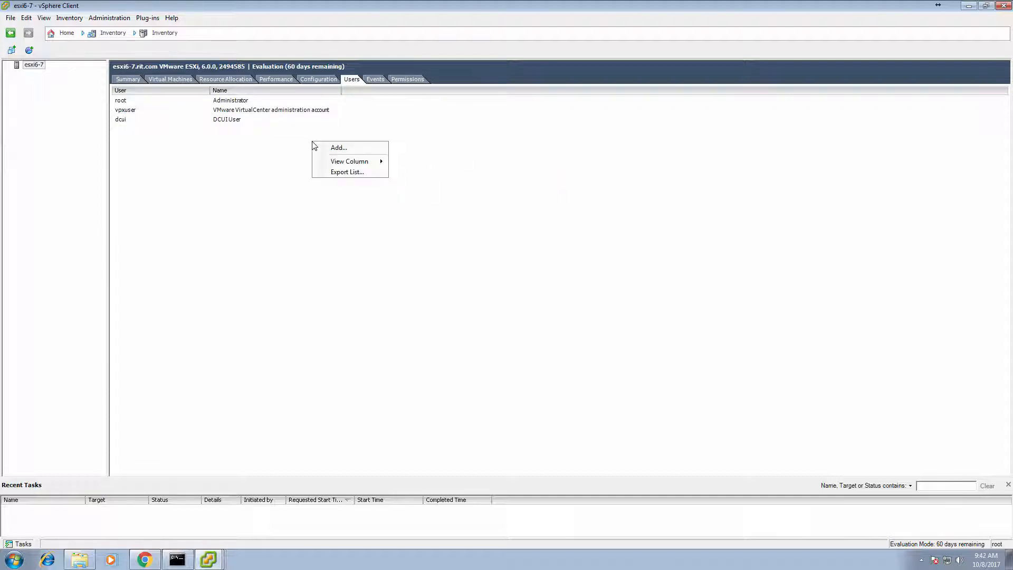
pyautogui.click(366, 150)
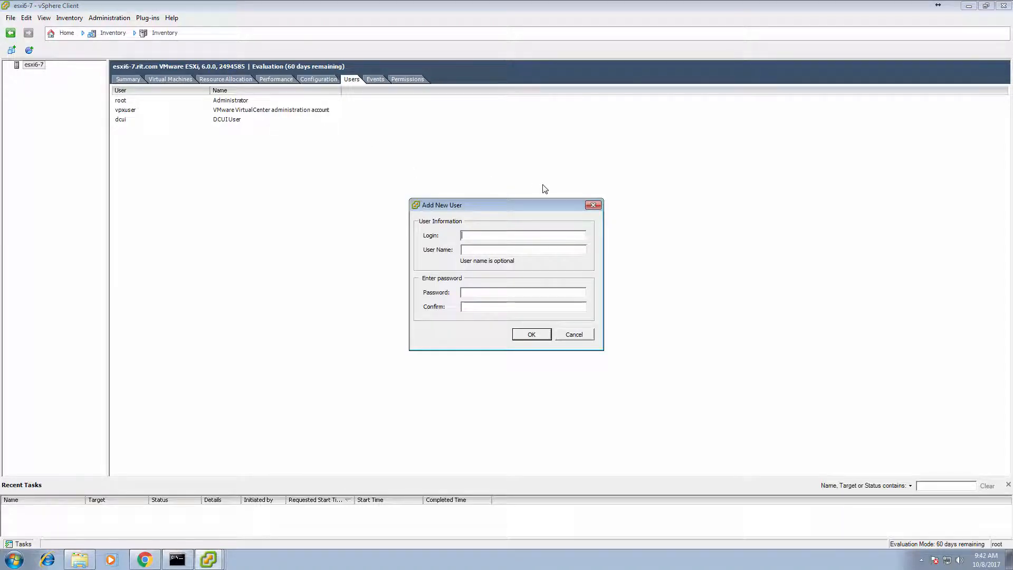
pyautogui.press('Tab')
pyautogui.press('Tab')
pyautogui.write('*********')
pyautogui.press('BackSpace')
pyautogui.press('BackSpace')
pyautogui.press('BackSpace')
pyautogui.press('BackSpace')
pyautogui.press('BackSpace')
pyautogui.press('BackSpace')
pyautogui.press('BackSpace')
pyautogui.press('BackSpace')
pyautogui.press('BackSpace')
pyautogui.write('****')
pyautogui.click(526, 337)
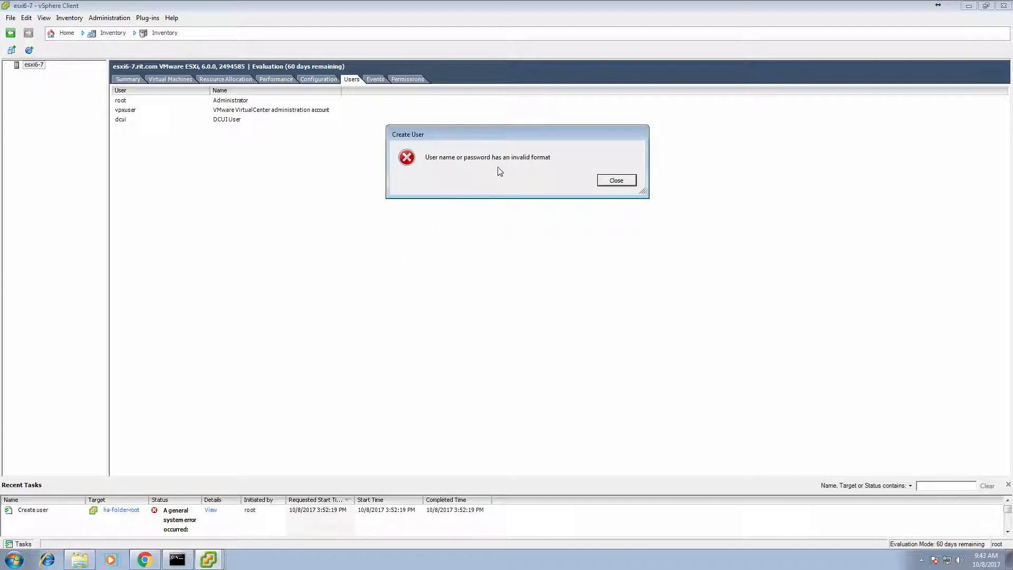
# Dismiss the error and add the local user again with a corrected login and matching passwords
pyautogui.click(617, 181)
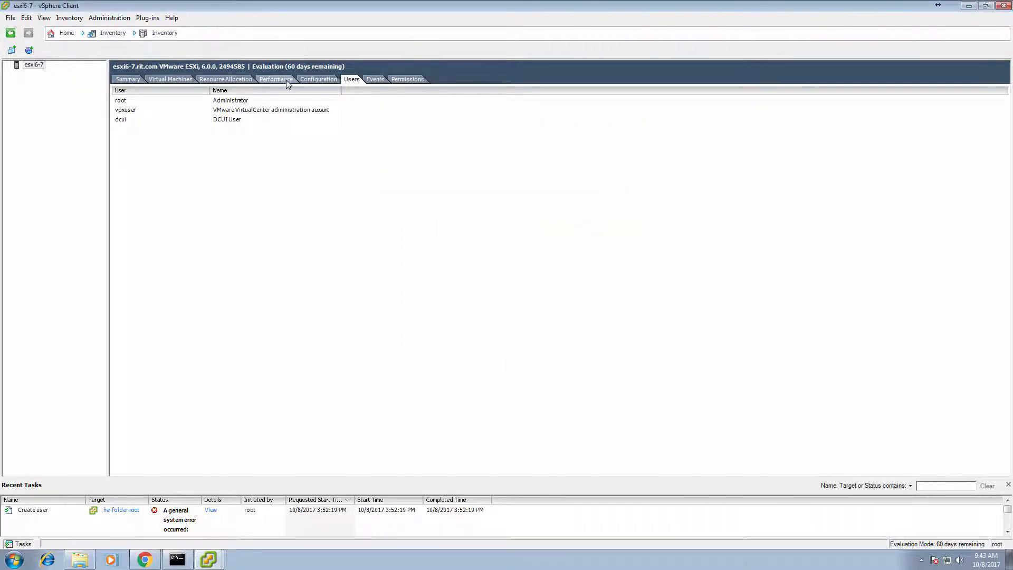
pyautogui.rightClick(271, 220)
pyautogui.click(292, 226)
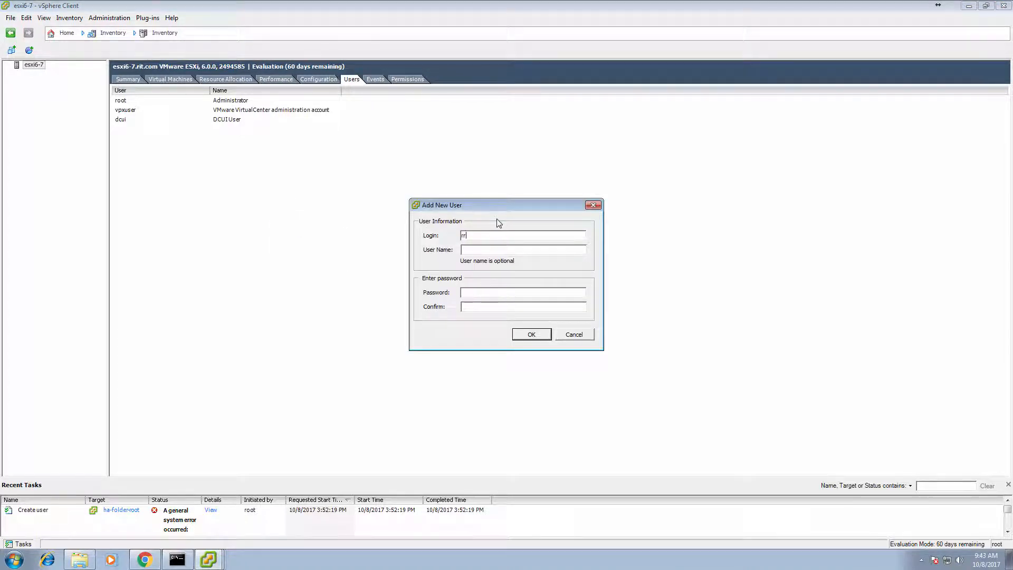
pyautogui.press('Tab')
pyautogui.press('Tab')
pyautogui.press('Tab')
pyautogui.press('Return')
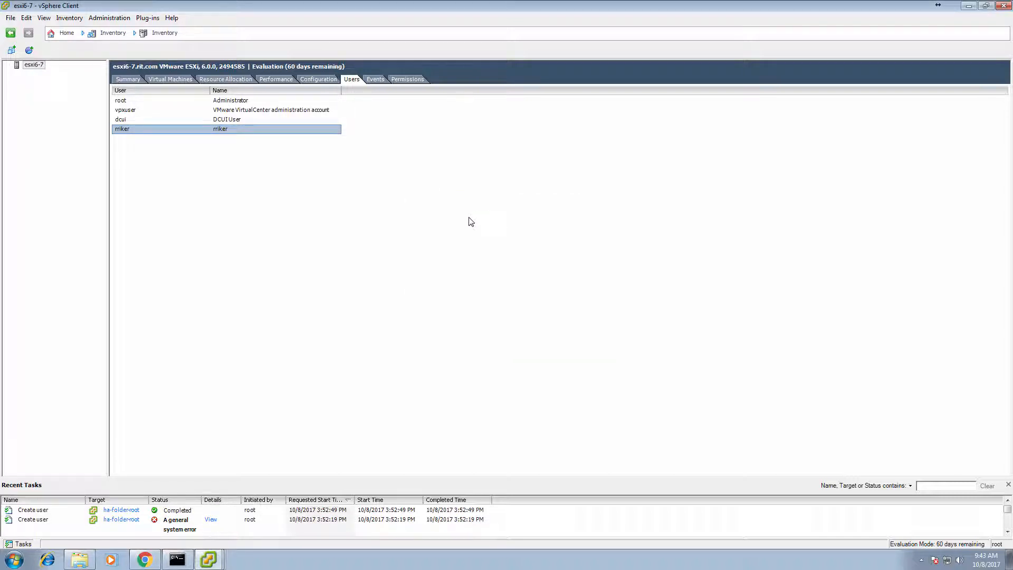
# Add a host permission that assigns the new local user the Administrator role
pyautogui.click(409, 80)
pyautogui.rightClick(218, 221)
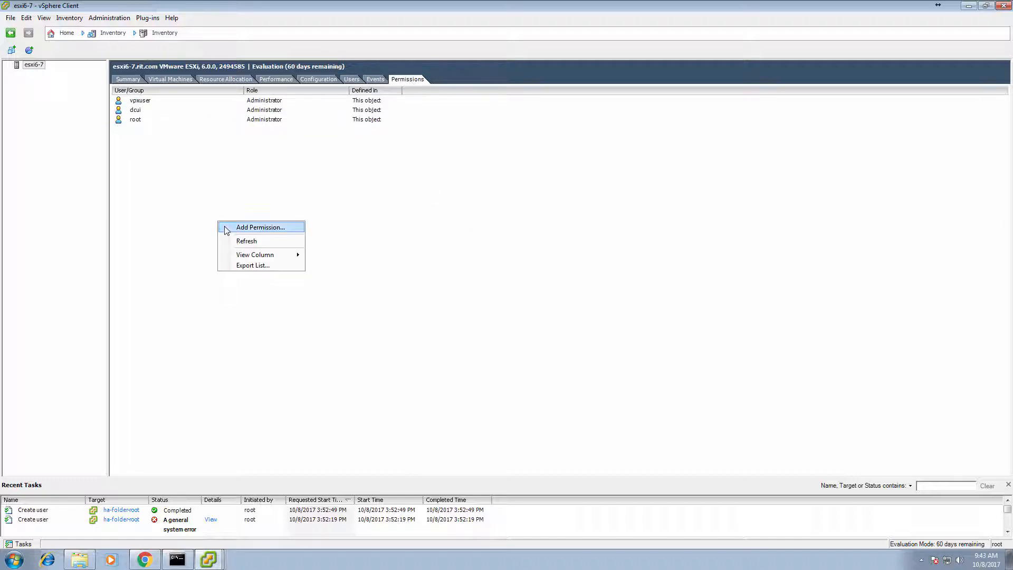
pyautogui.click(228, 228)
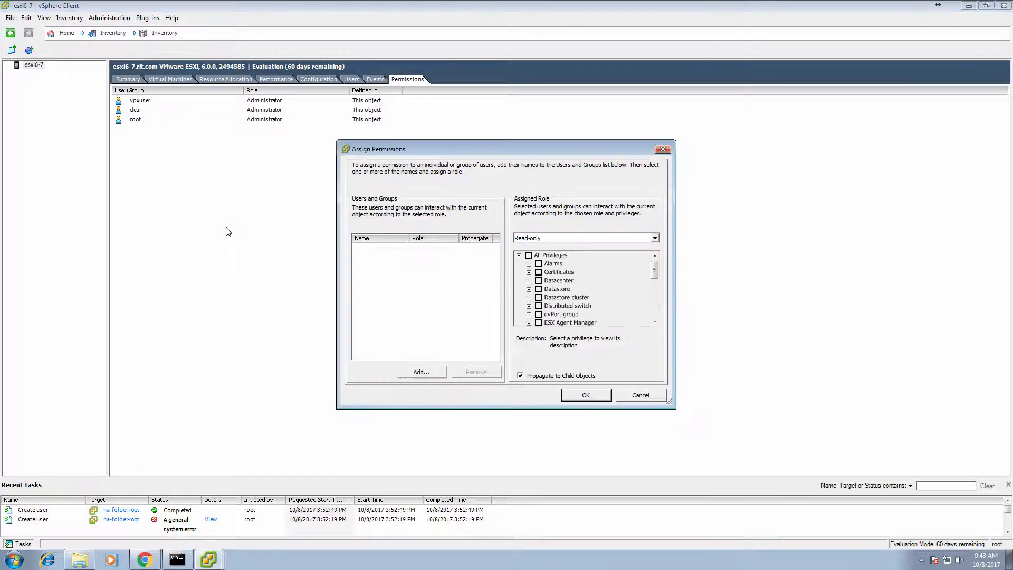
pyautogui.click(417, 373)
pyautogui.click(409, 273)
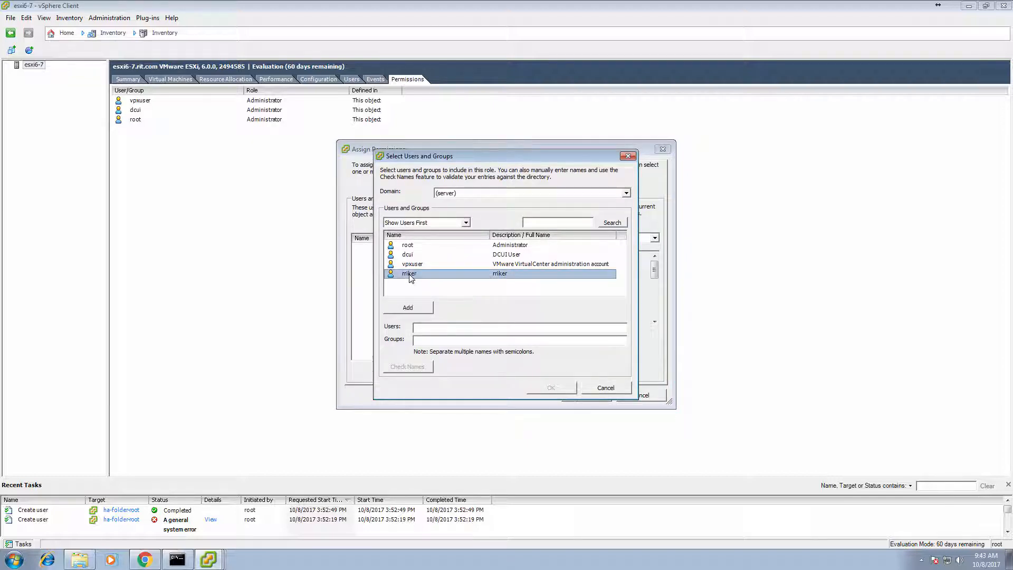
pyautogui.click(412, 307)
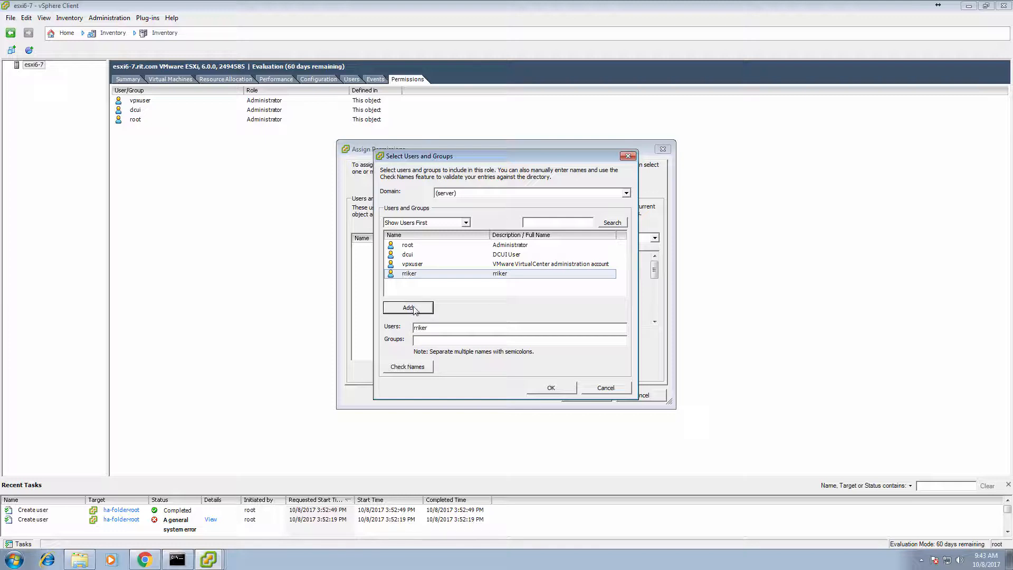
pyautogui.click(554, 389)
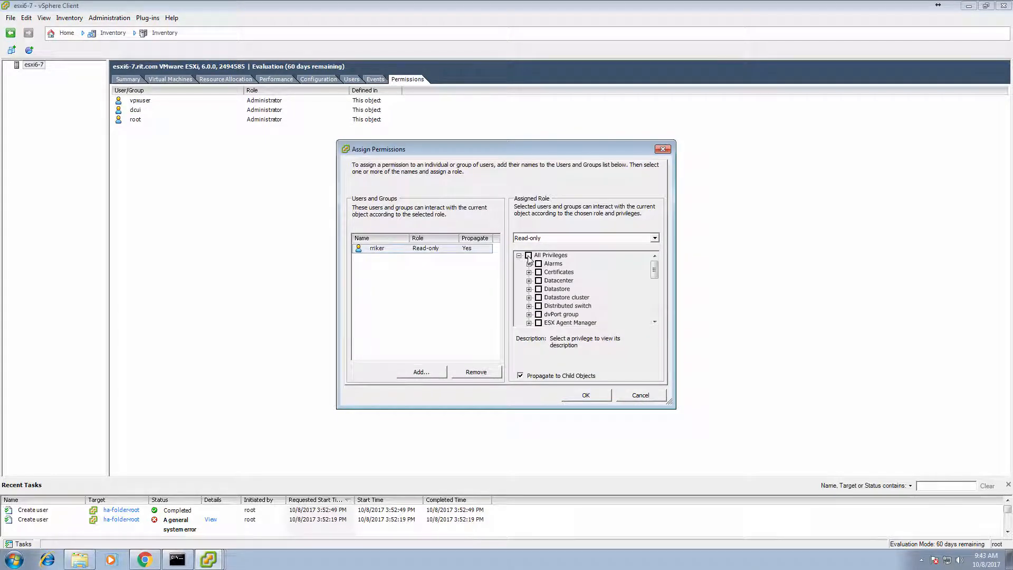
pyautogui.click(599, 237)
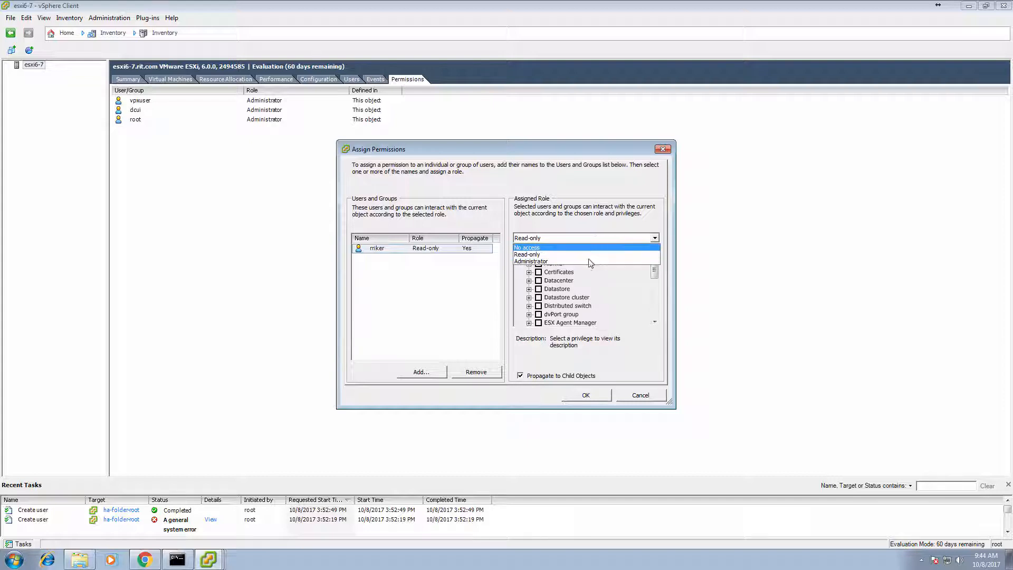
pyautogui.click(587, 260)
pyautogui.click(598, 397)
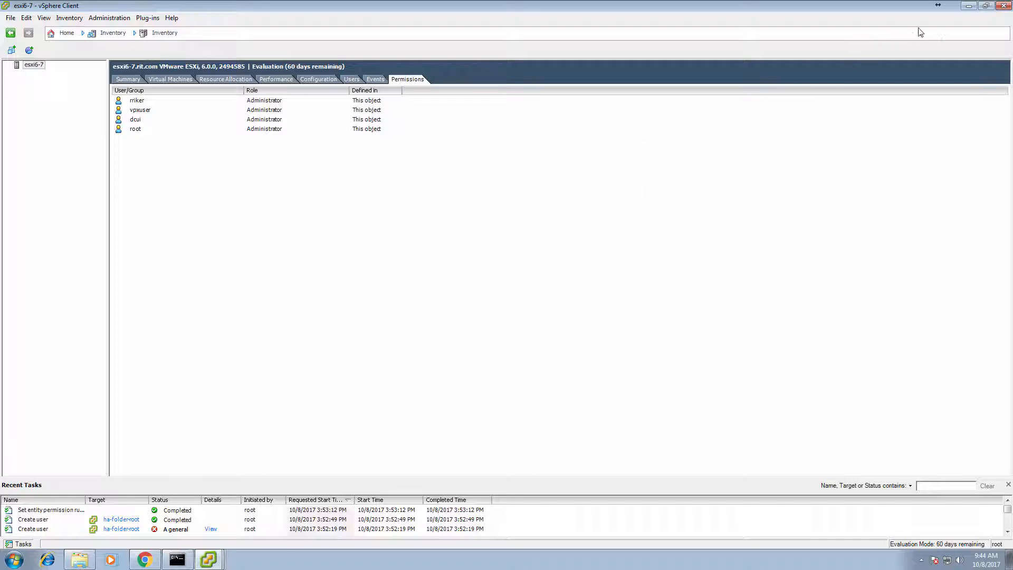
# Restart vSphere Client from the taskbar and log in to esxi6-7 with the new user's credentials
pyautogui.click(1003, 6)
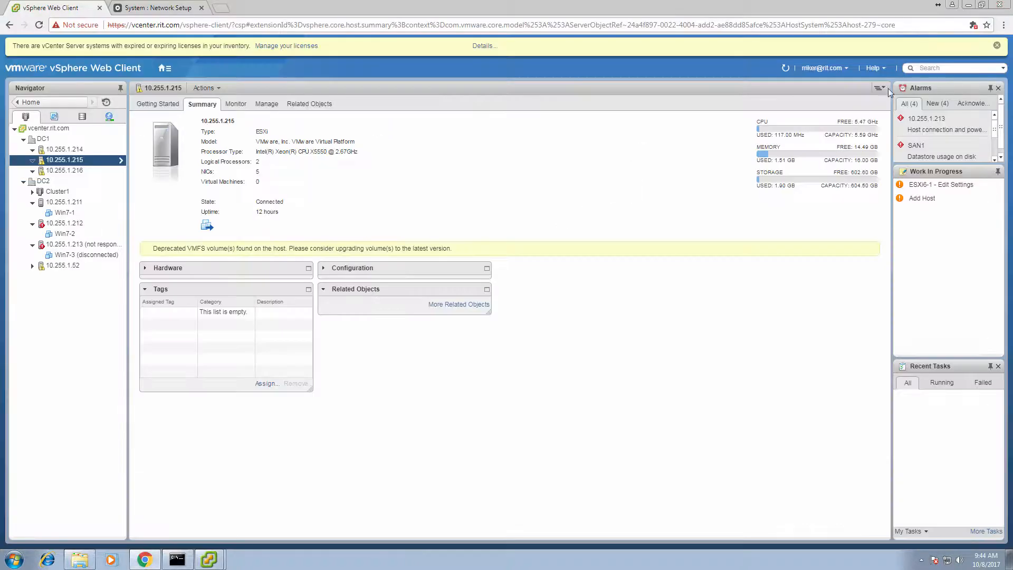
pyautogui.rightClick(215, 563)
pyautogui.click(199, 517)
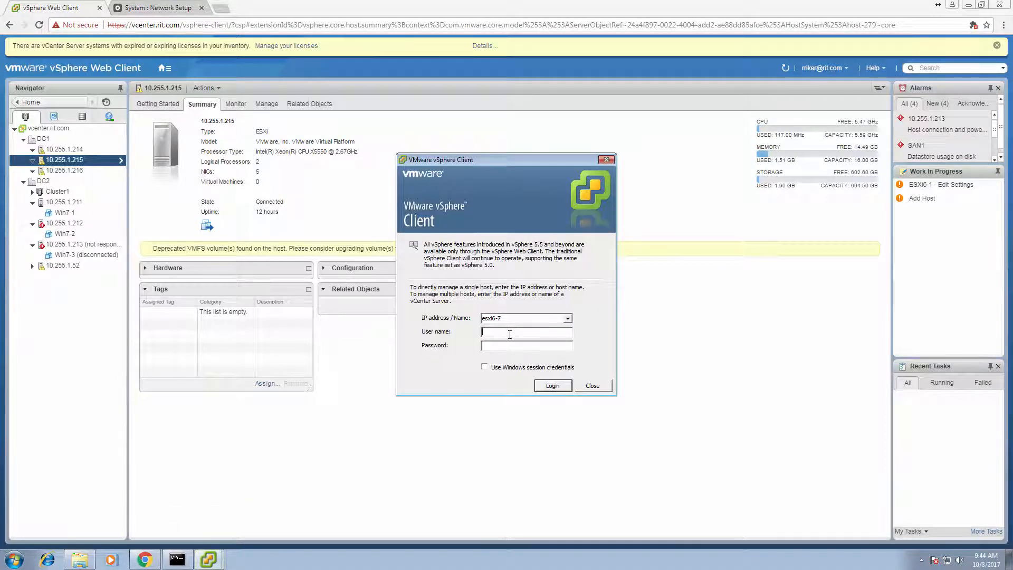
pyautogui.write('*********')
pyautogui.press('Return')
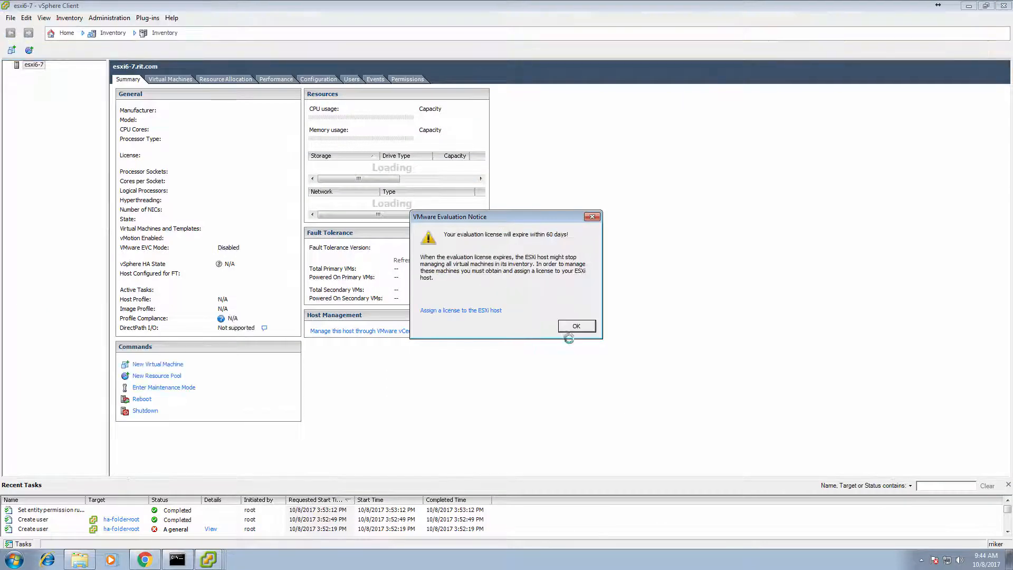
# Dismiss the evaluation notice and view the host's Authentication Services under Configuration
pyautogui.click(576, 327)
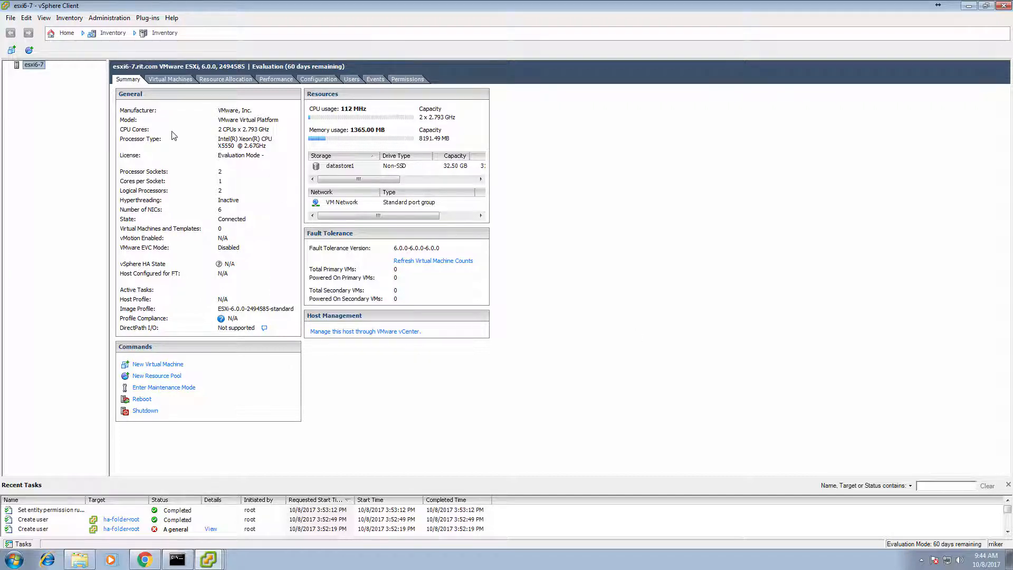
pyautogui.click(305, 81)
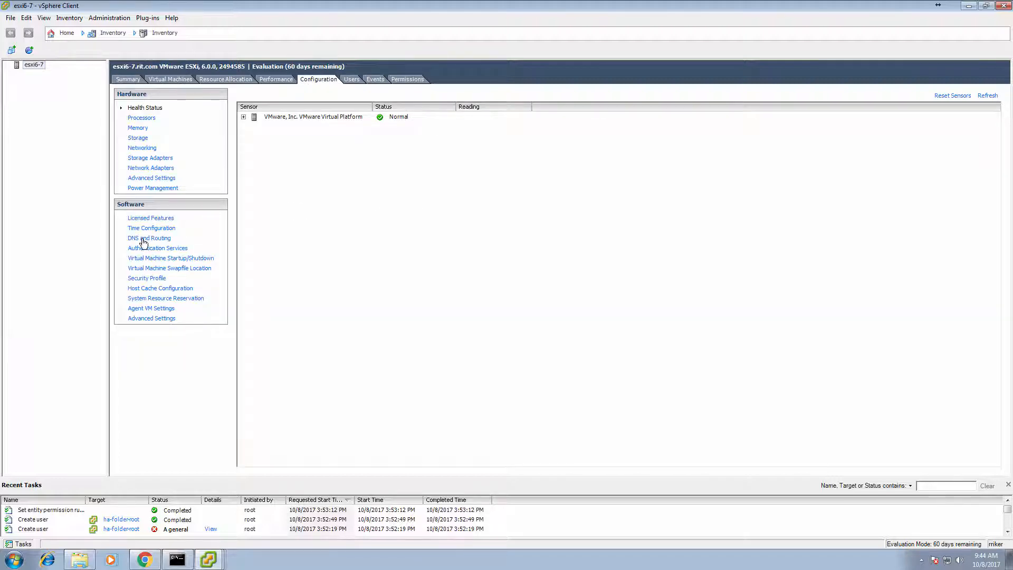
pyautogui.click(158, 238)
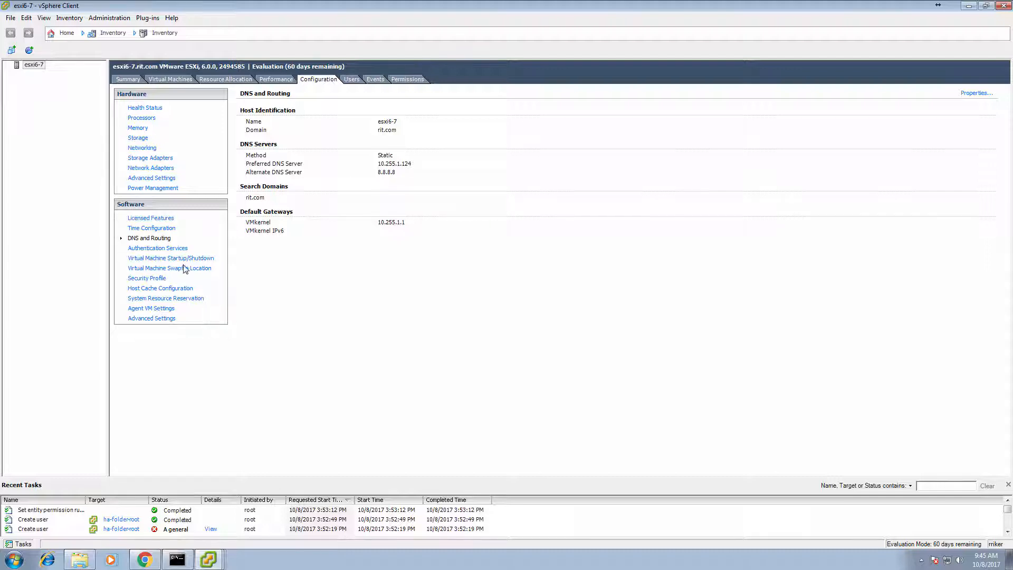
pyautogui.click(157, 248)
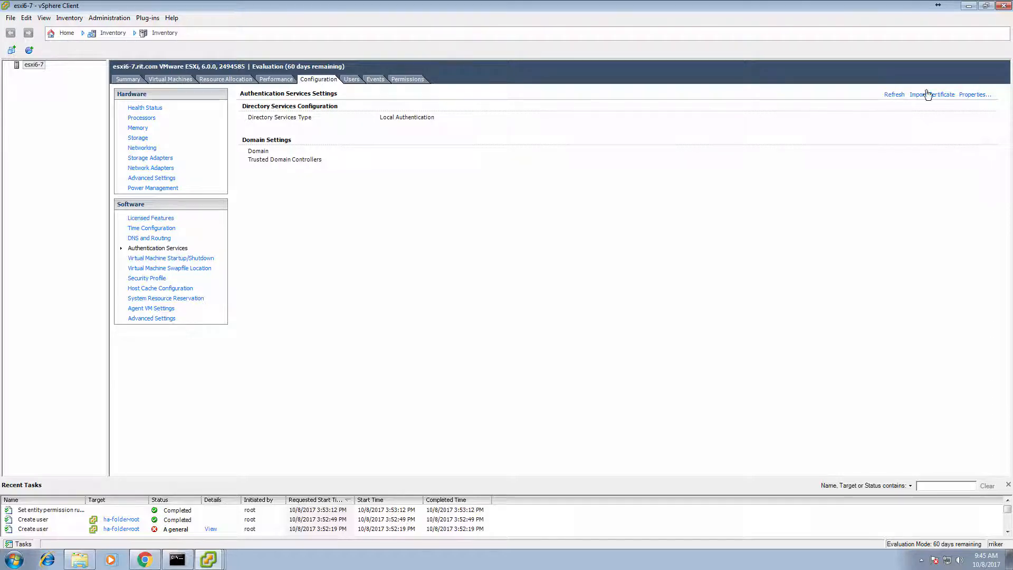
# Set the directory service type to Active Directory with domain rit.com and start joining it
pyautogui.click(968, 95)
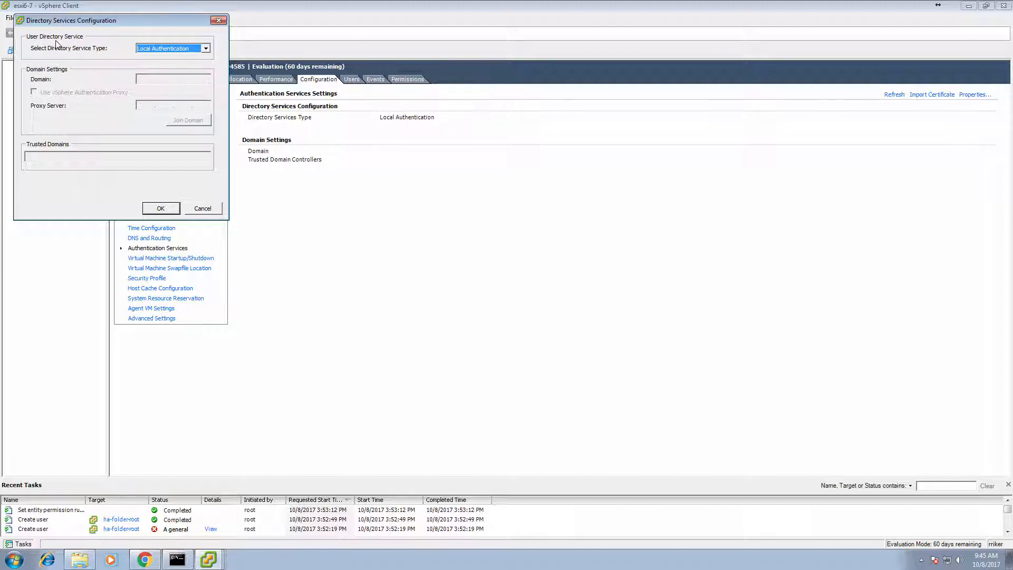
pyautogui.click(206, 48)
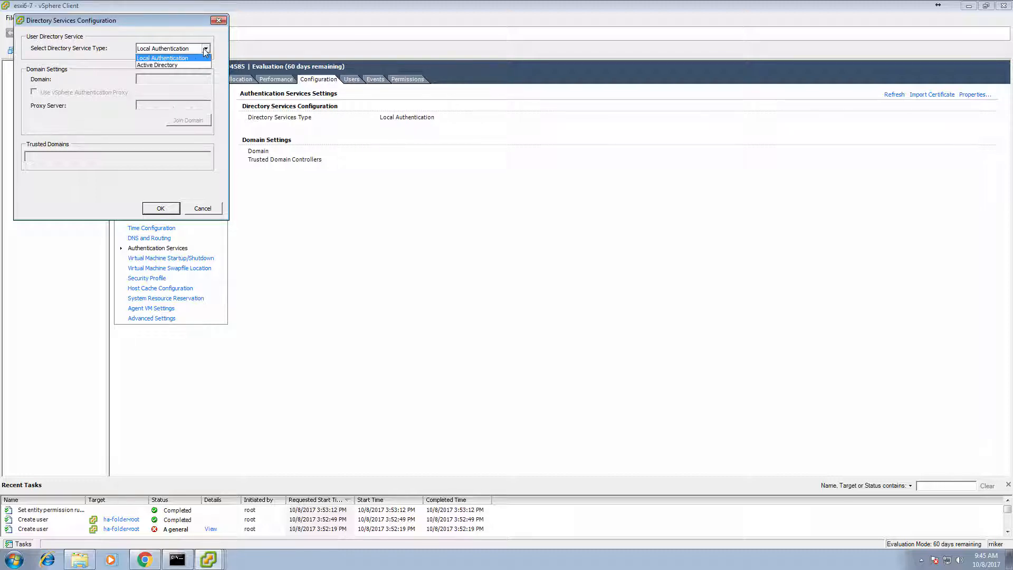
pyautogui.click(174, 65)
pyautogui.click(162, 79)
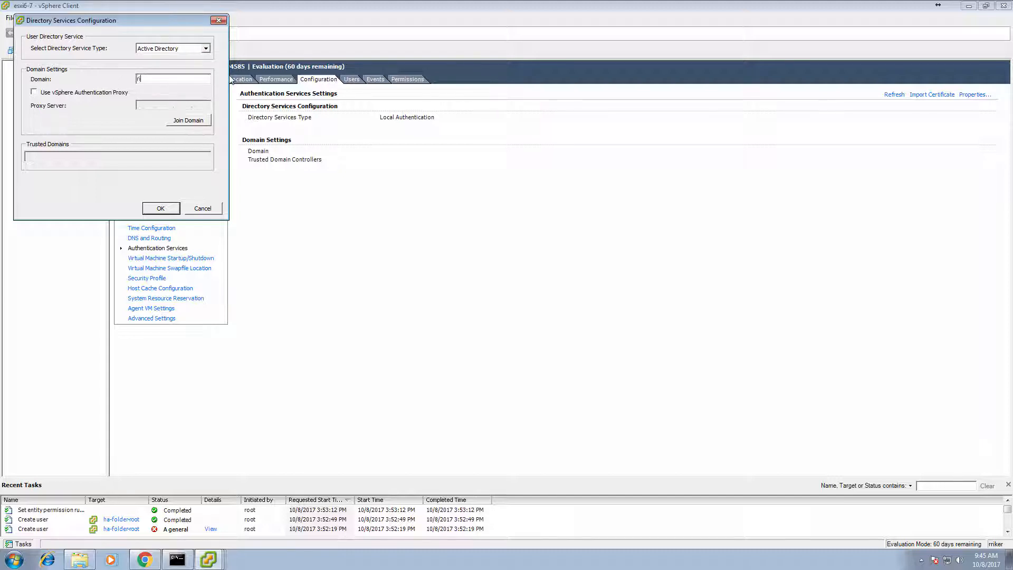
pyautogui.write('rit.com')
pyautogui.click(187, 120)
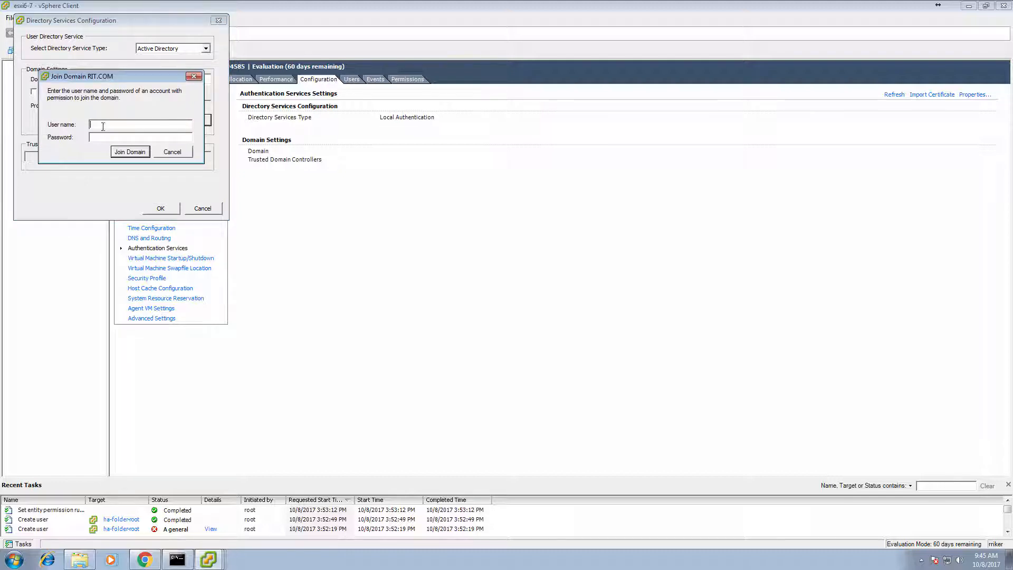
# Submit domain join credentials, then close the resulting error and cancel the configuration dialog
pyautogui.click(117, 153)
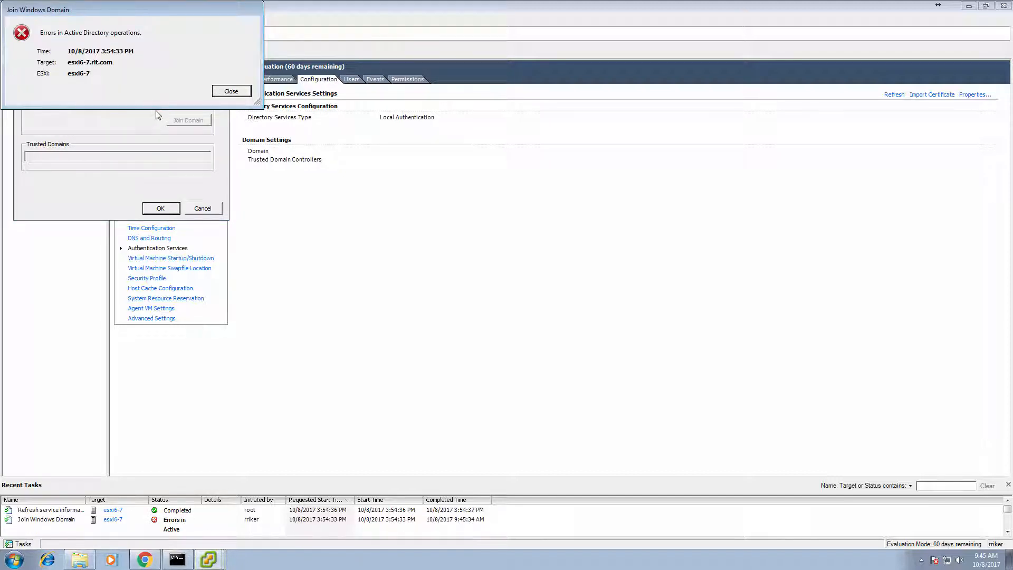
pyautogui.click(231, 91)
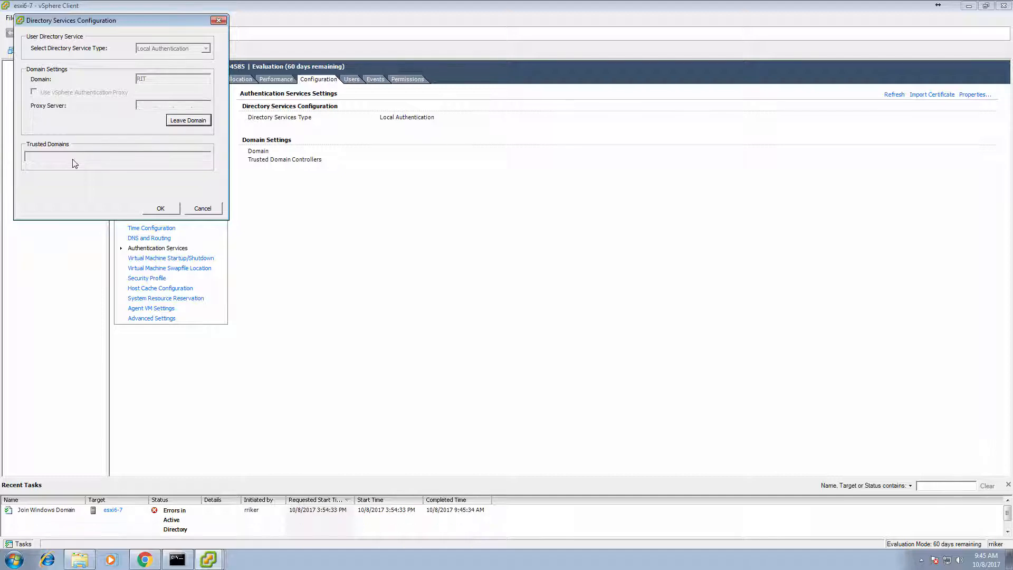
pyautogui.click(222, 211)
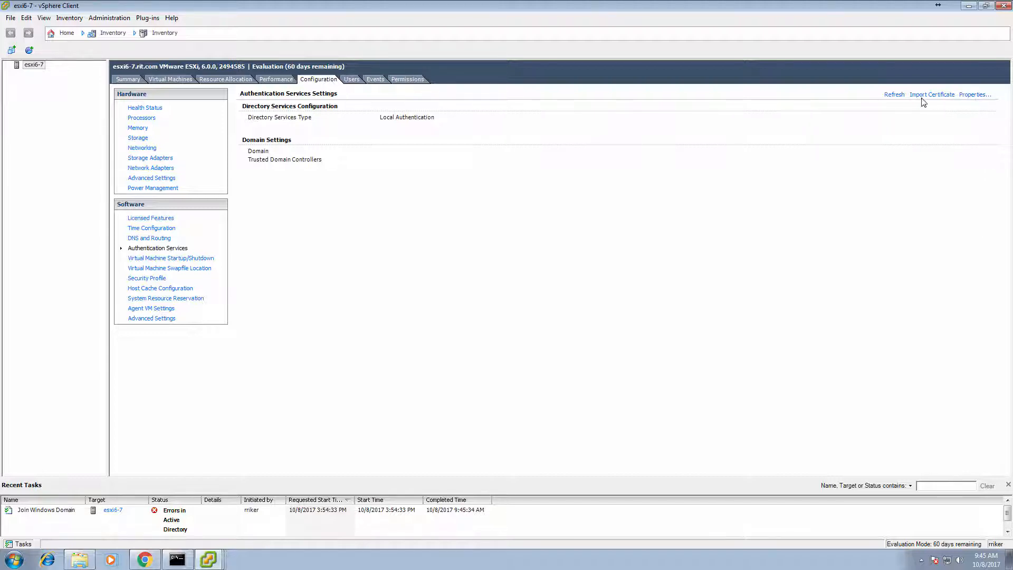
# Reopen the directory services properties, confirm Active Directory with domain RIT, and accept
pyautogui.click(977, 96)
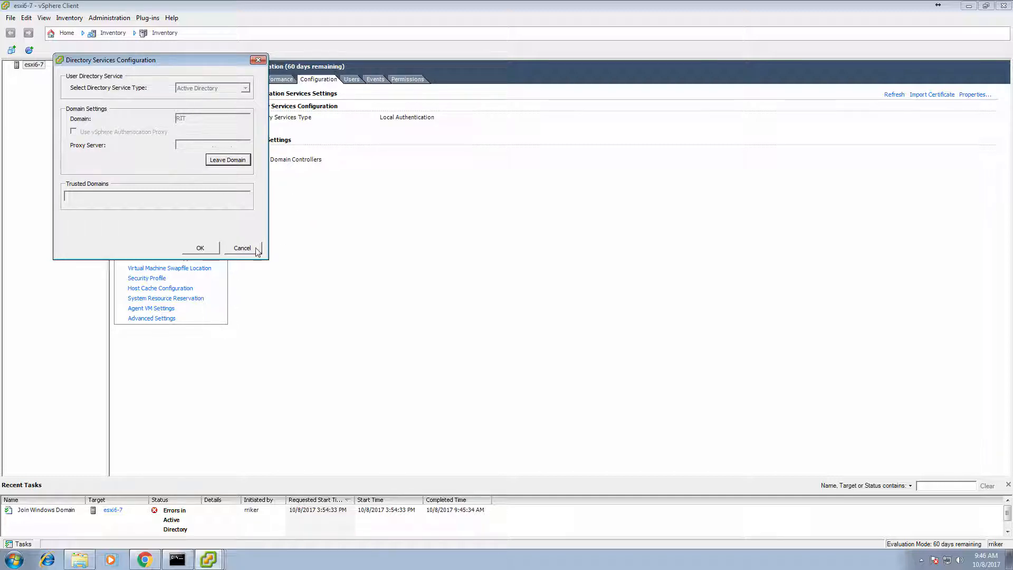
pyautogui.click(206, 251)
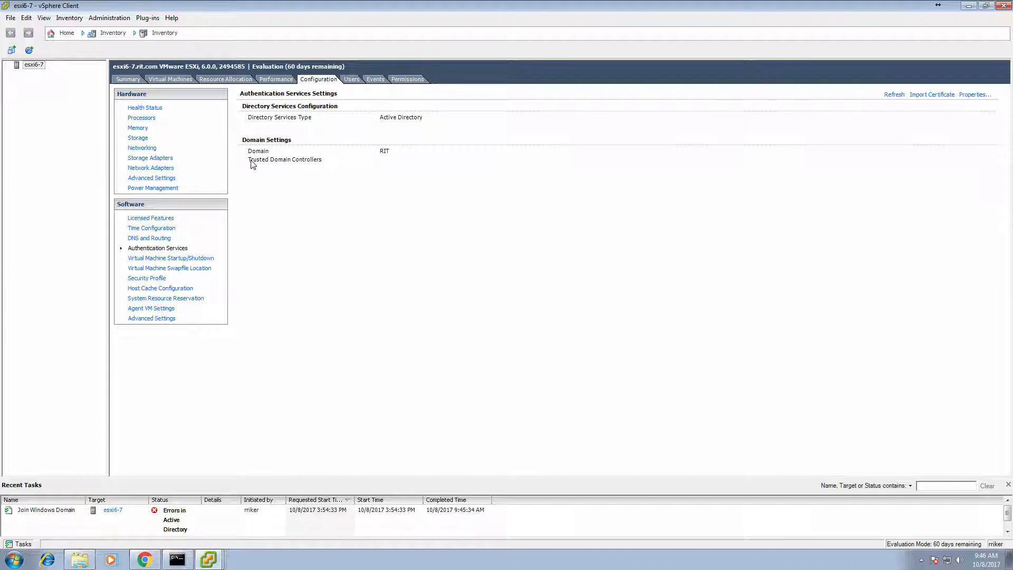
# Start adding a host permission, check the user picker's Domain list, then cancel both dialogs
pyautogui.click(349, 80)
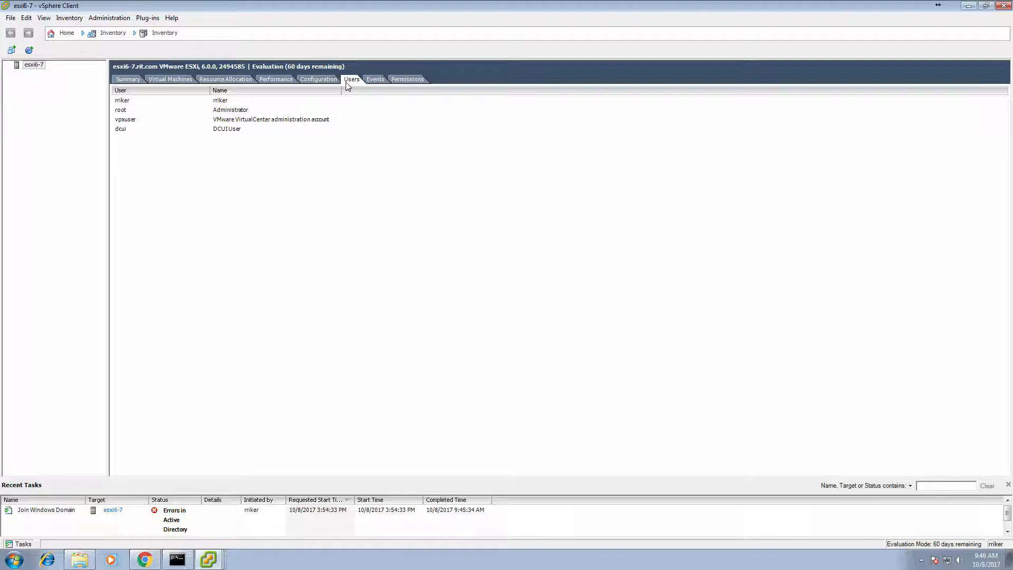
pyautogui.click(406, 80)
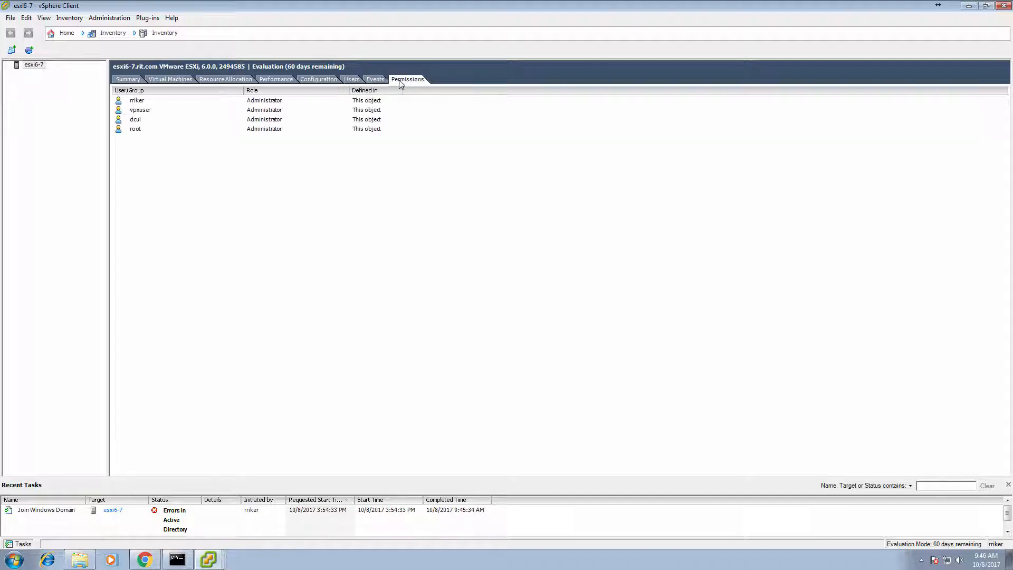
pyautogui.rightClick(229, 211)
pyautogui.click(255, 211)
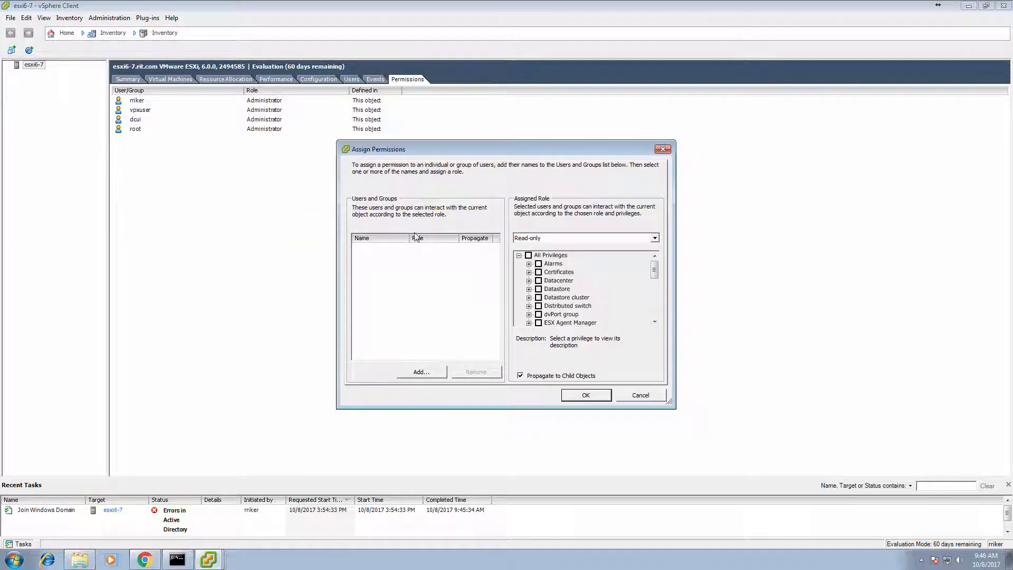
pyautogui.click(421, 372)
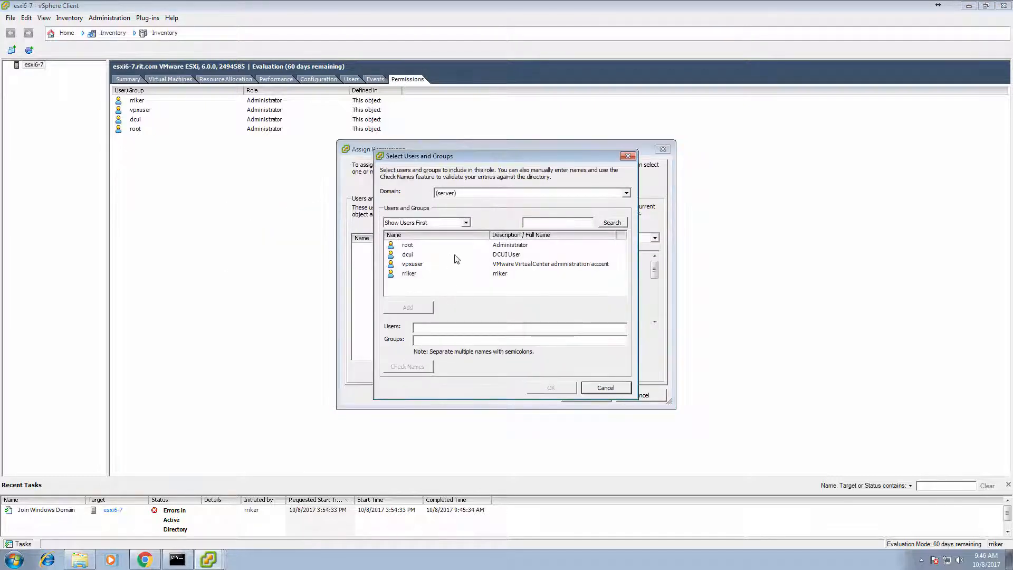
pyautogui.click(626, 194)
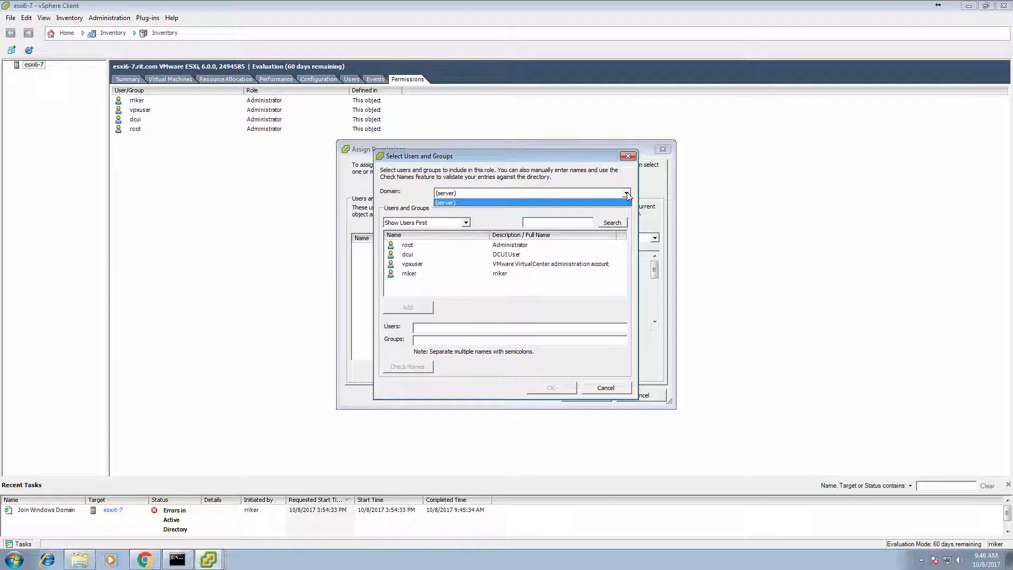
pyautogui.click(627, 196)
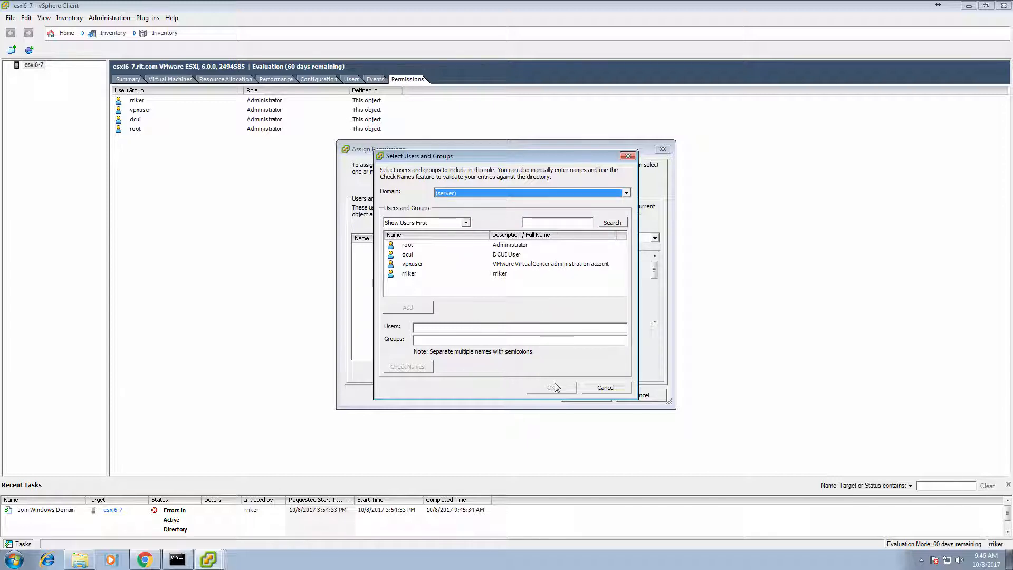
pyautogui.click(604, 388)
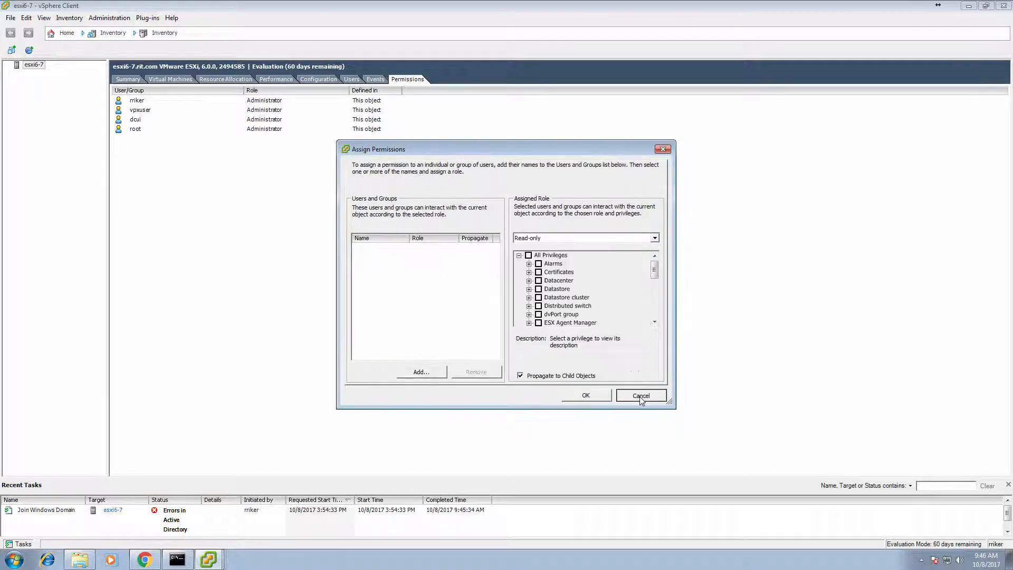
pyautogui.click(641, 396)
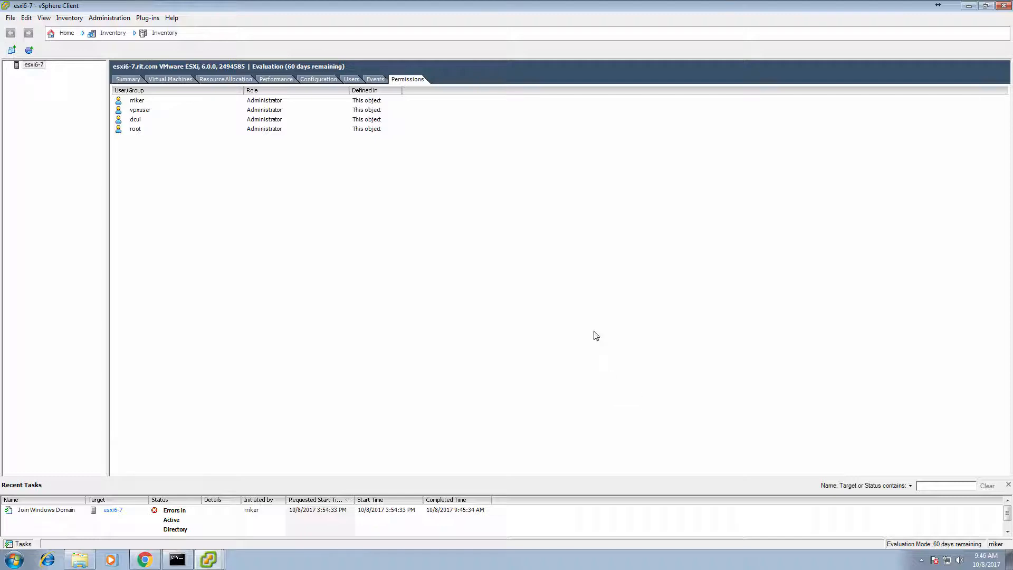
# Relaunch vSphere Client from the taskbar and log back in to host esxi6-7
pyautogui.click(969, 7)
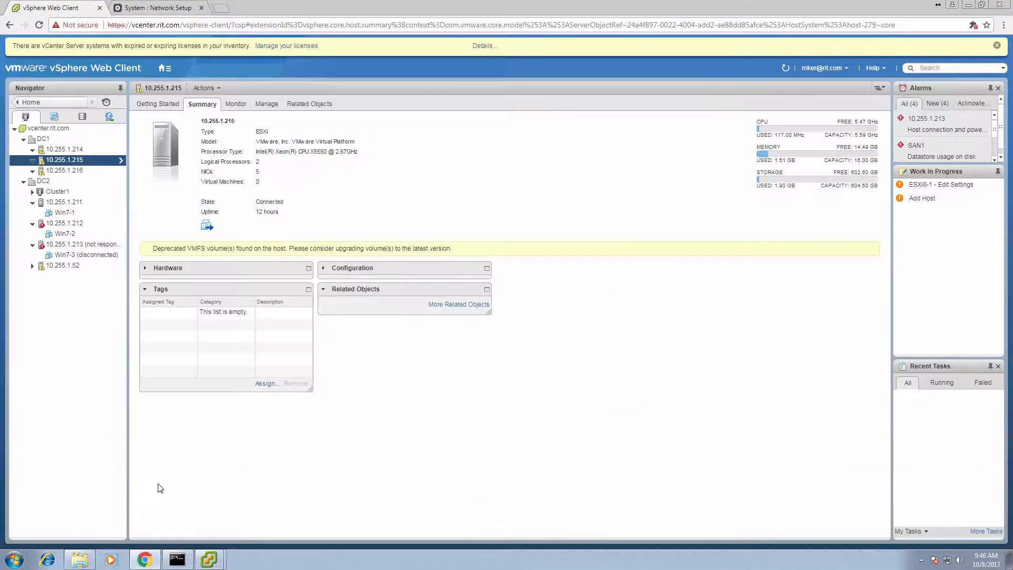
pyautogui.rightClick(210, 560)
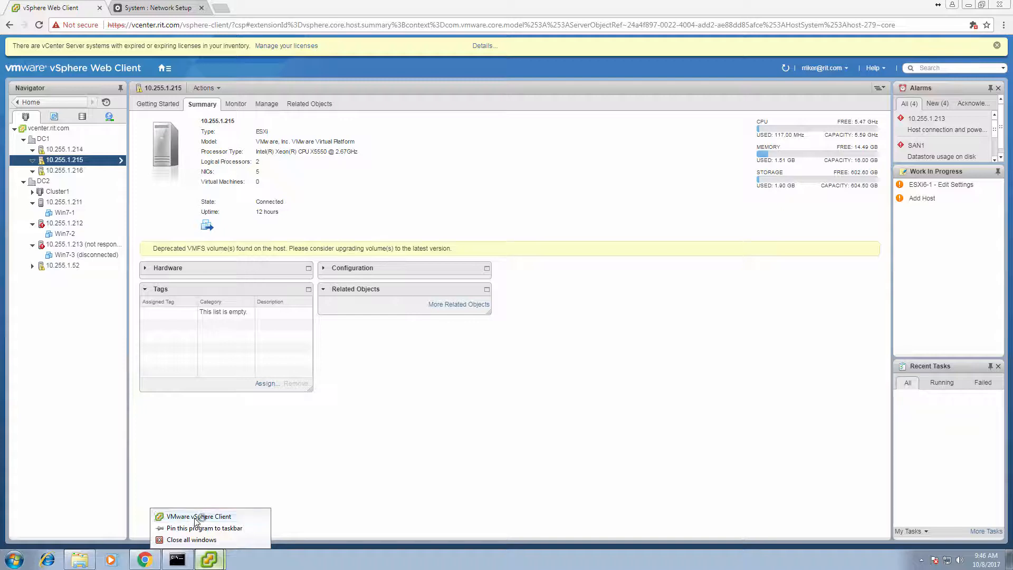
pyautogui.click(196, 516)
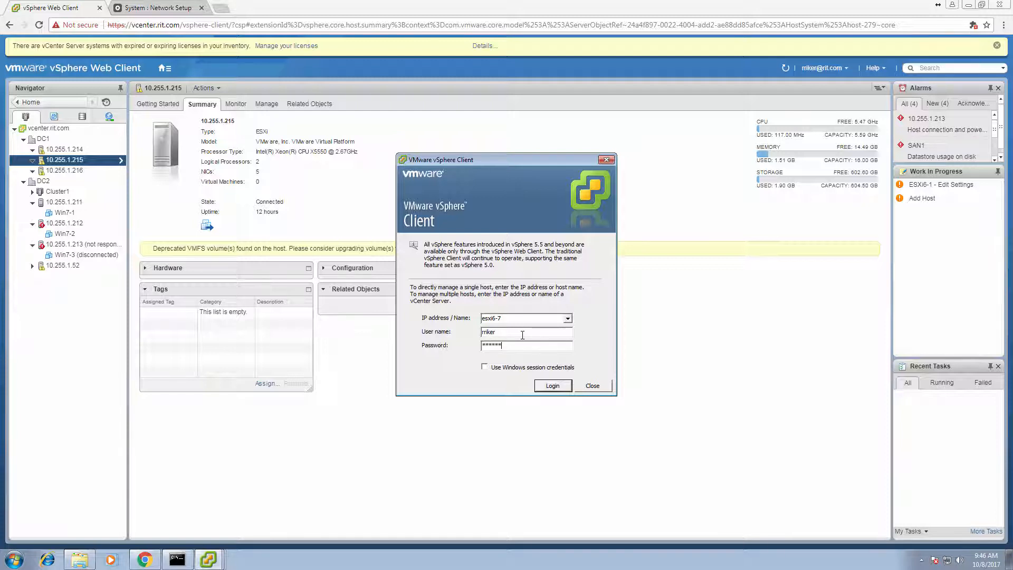
pyautogui.press('Return')
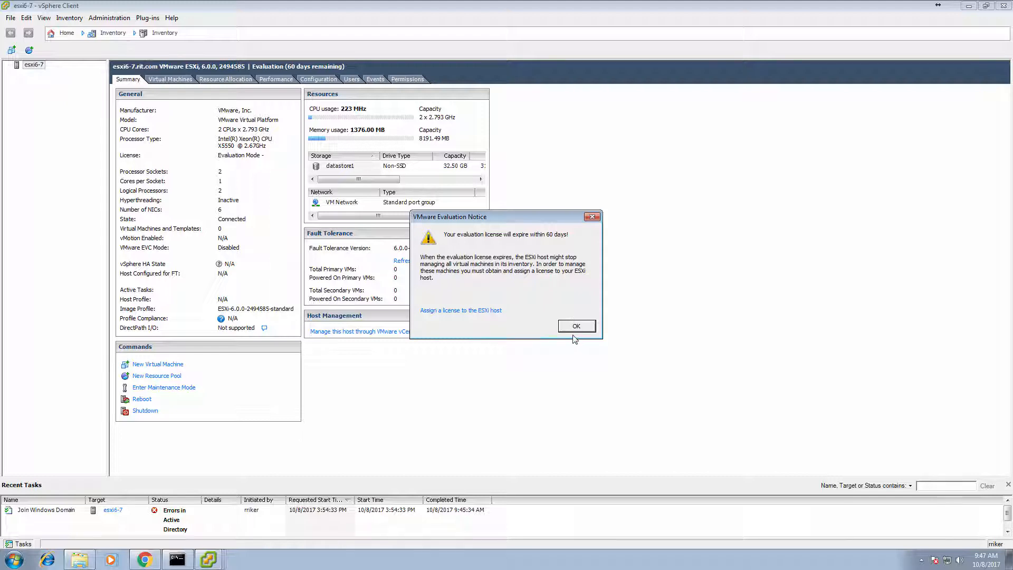
# Review the host's Authentication Services and DNS and Routing settings, including the default gateway
pyautogui.click(576, 326)
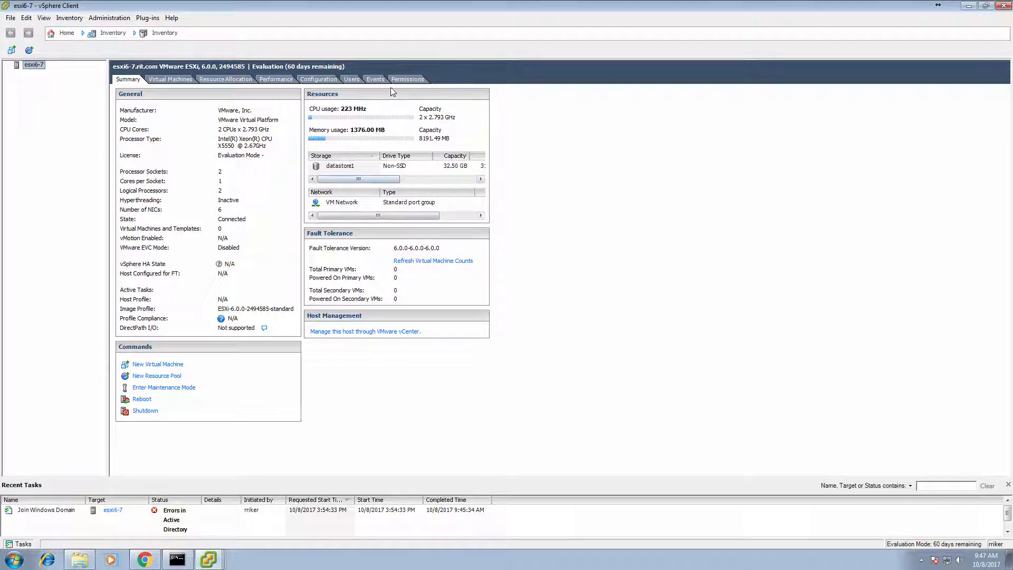
pyautogui.click(323, 81)
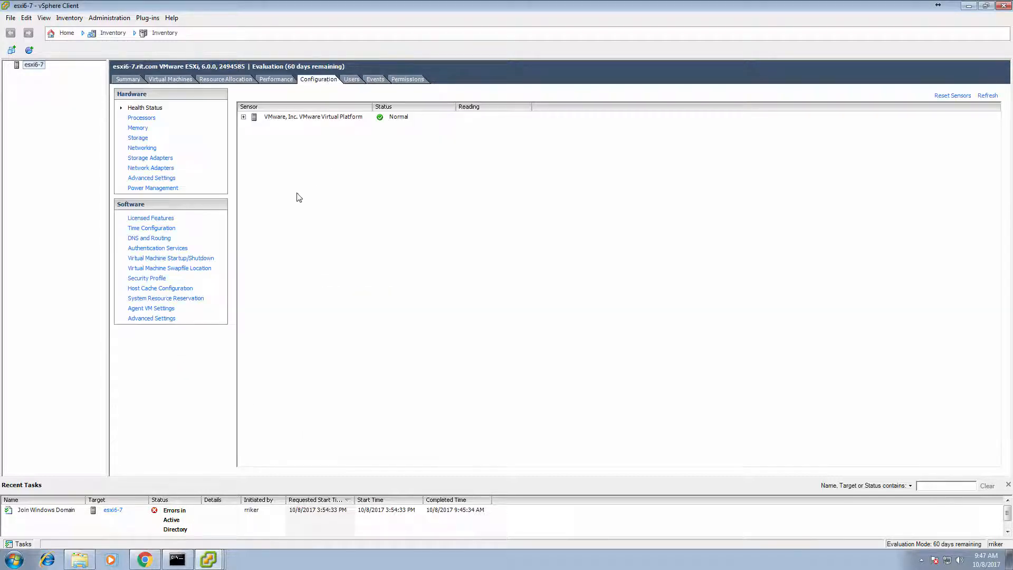
pyautogui.click(169, 249)
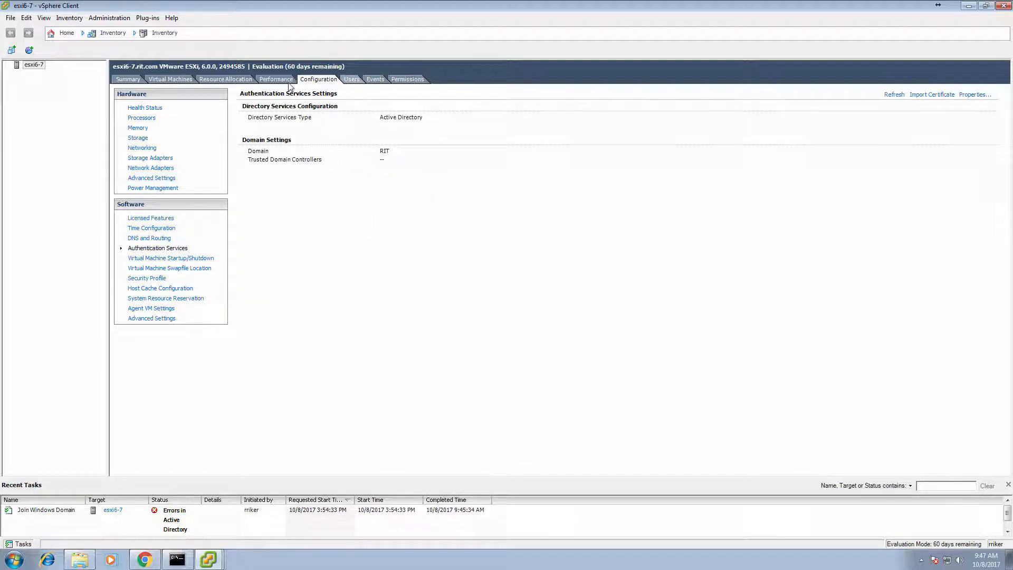
pyautogui.click(154, 238)
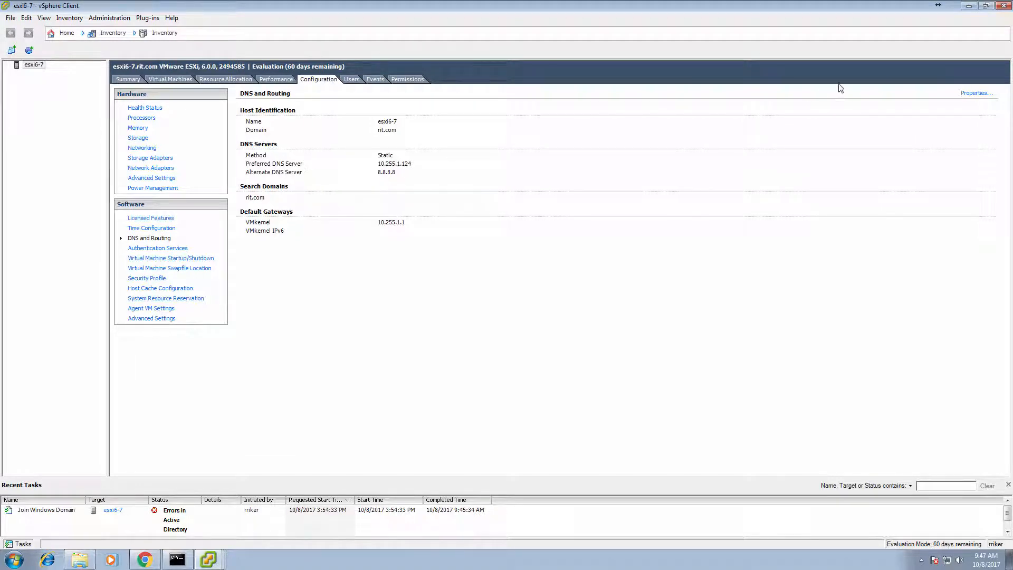
pyautogui.click(975, 93)
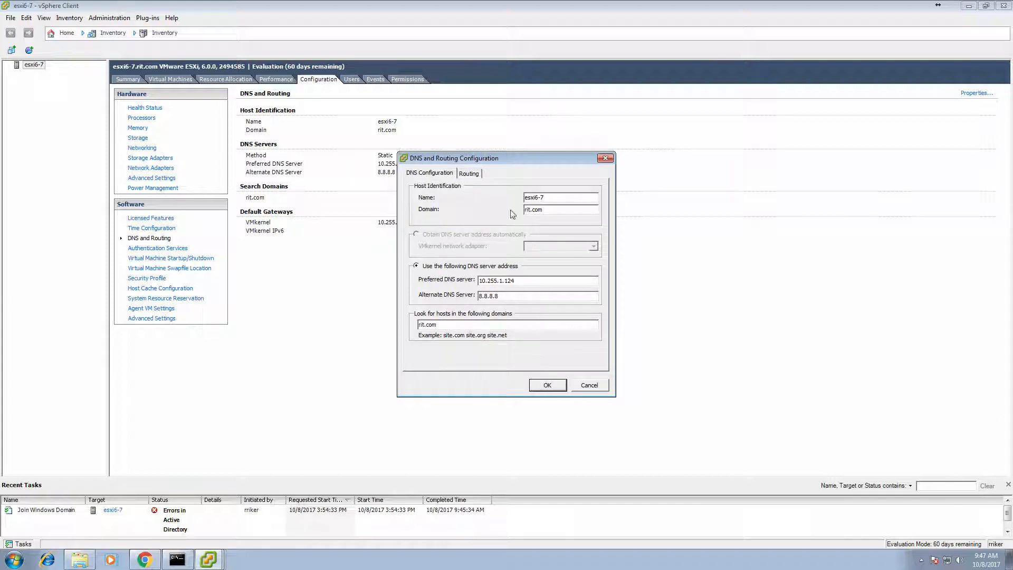
pyautogui.click(470, 174)
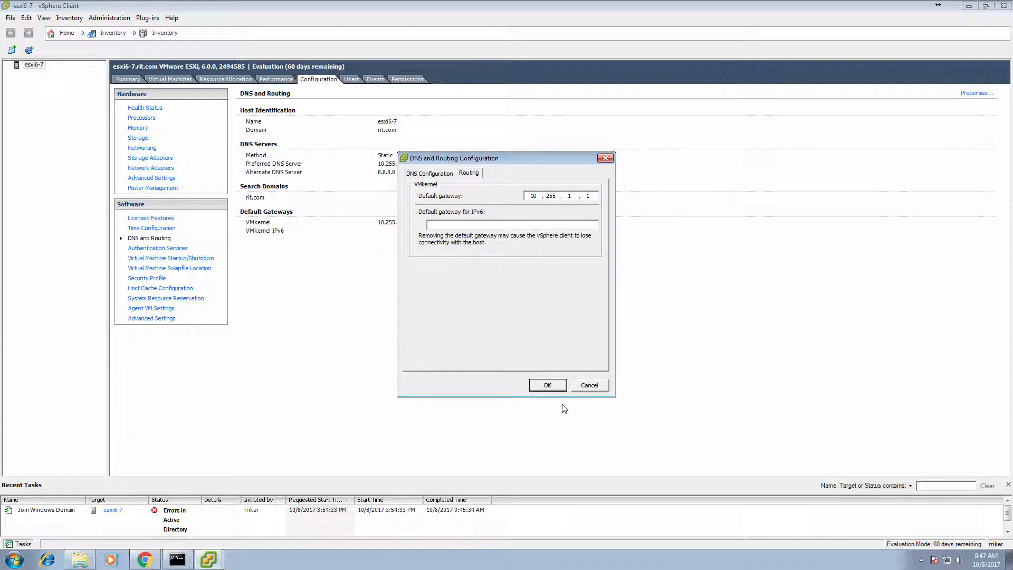
pyautogui.click(547, 385)
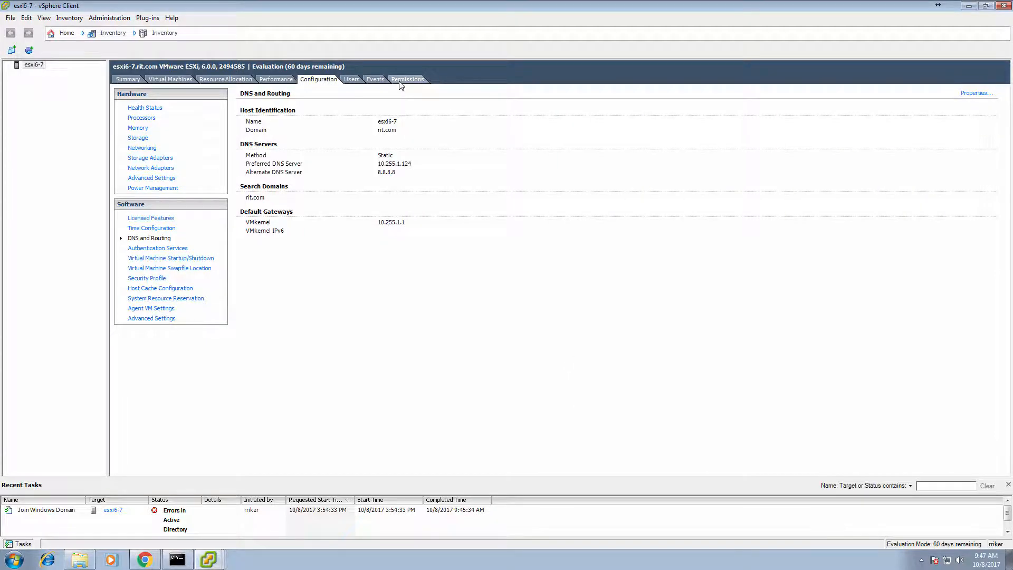
# From the Permissions list, begin adding a new permission on the host
pyautogui.click(401, 80)
pyautogui.rightClick(330, 188)
pyautogui.click(348, 191)
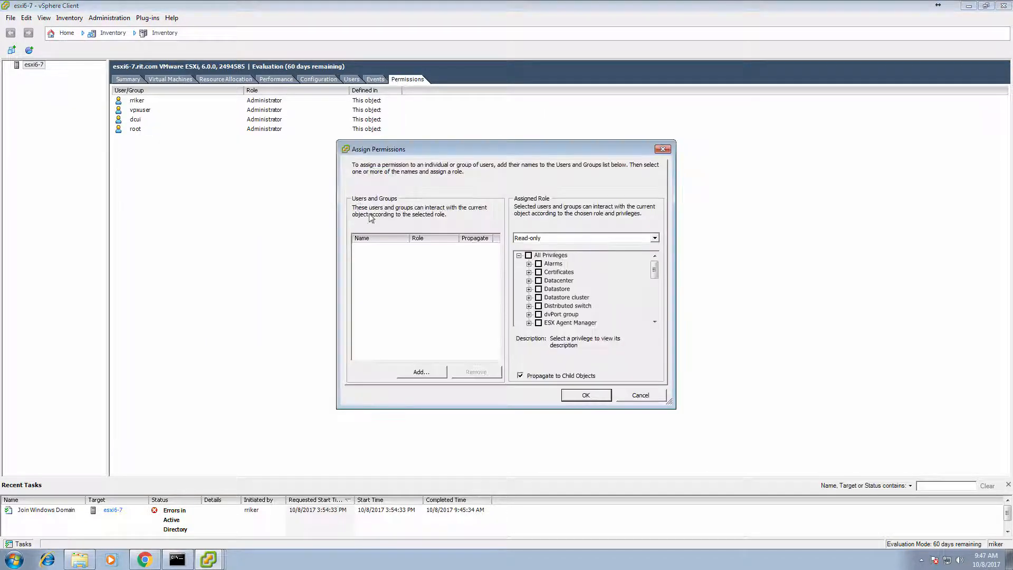
# Find that the user picker offers only the local server as a domain, cancel both permission dialogs, and return to esxi6-7's Summary
pyautogui.click(425, 371)
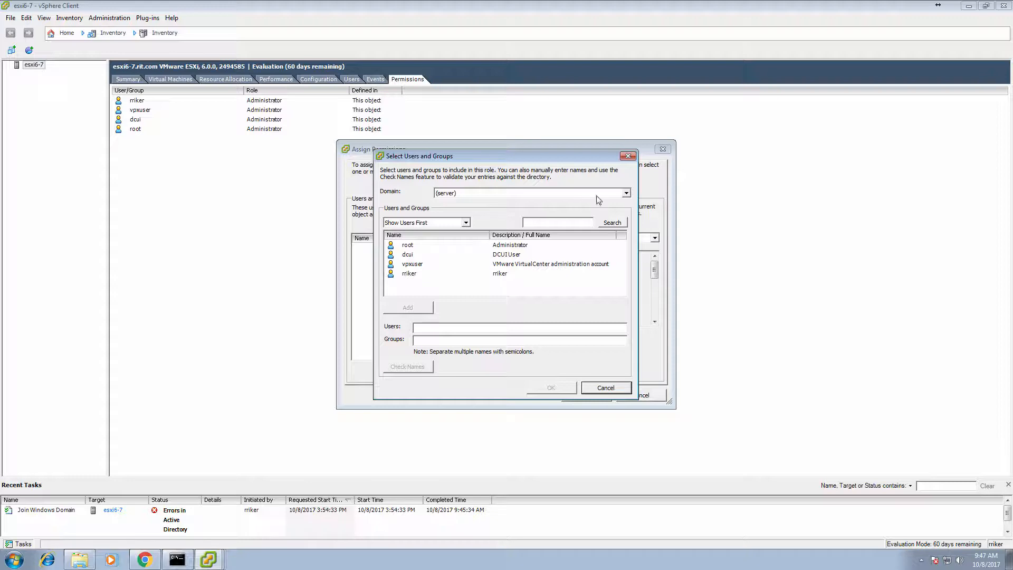
pyautogui.click(628, 193)
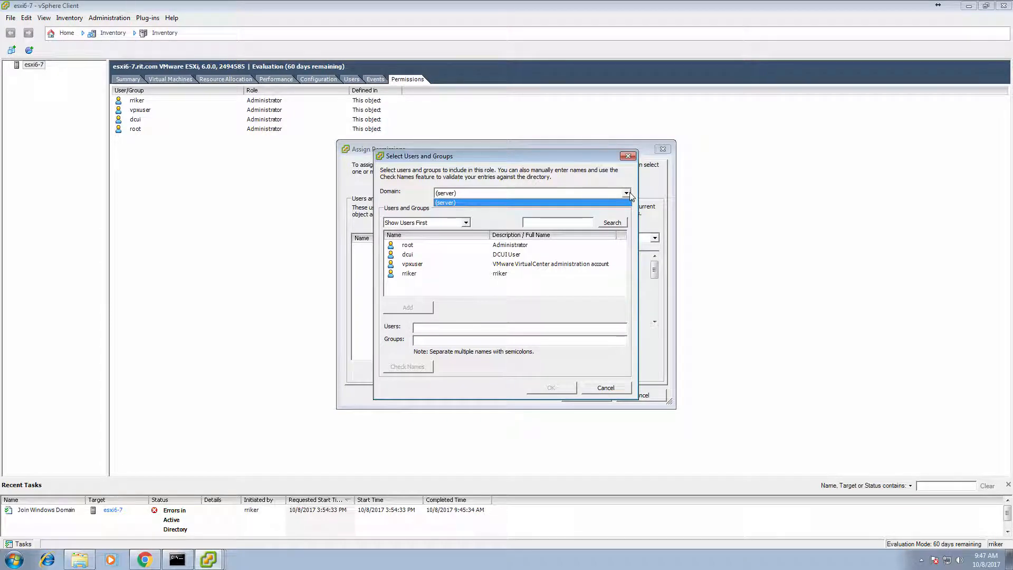
pyautogui.click(631, 195)
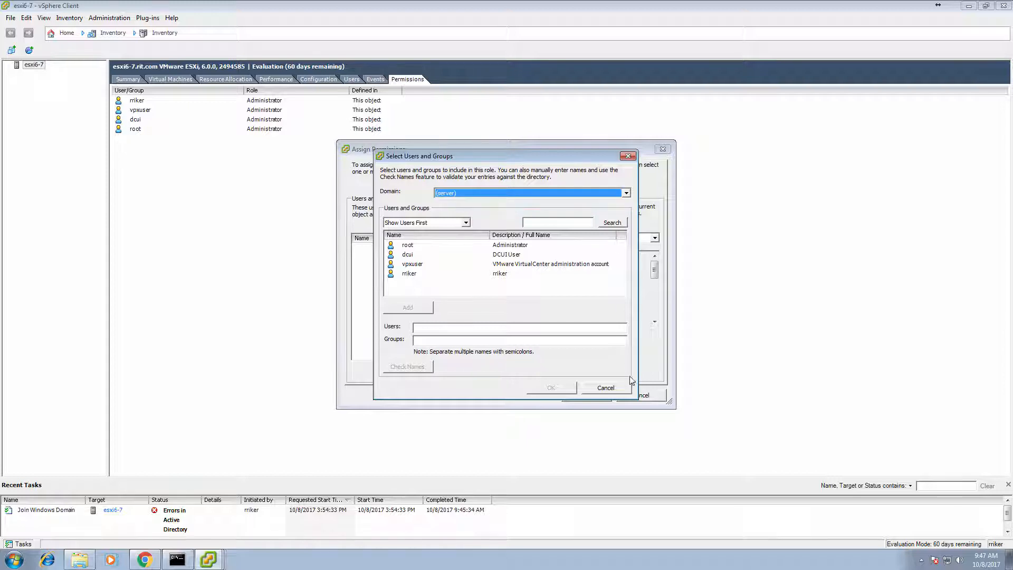
pyautogui.click(605, 388)
pyautogui.click(588, 397)
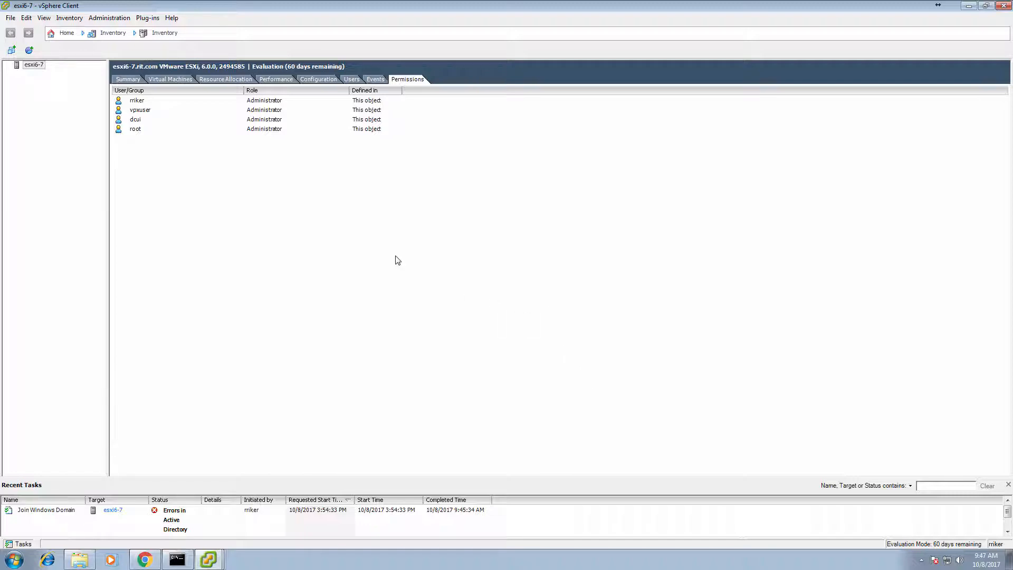
pyautogui.click(128, 79)
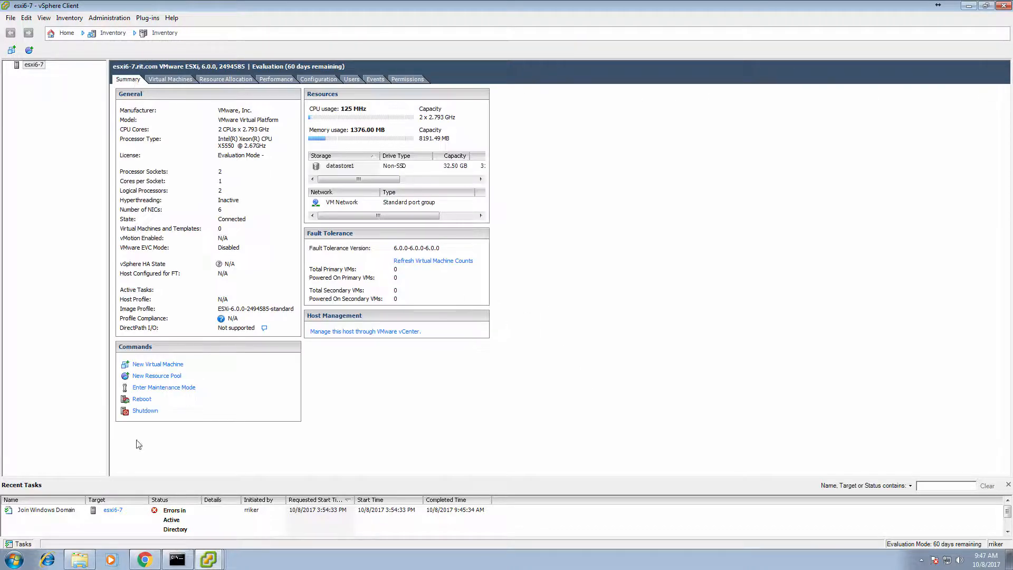
# Reboot the esxi6-7 host outside maintenance mode, confirming the reboot prompts
pyautogui.click(137, 400)
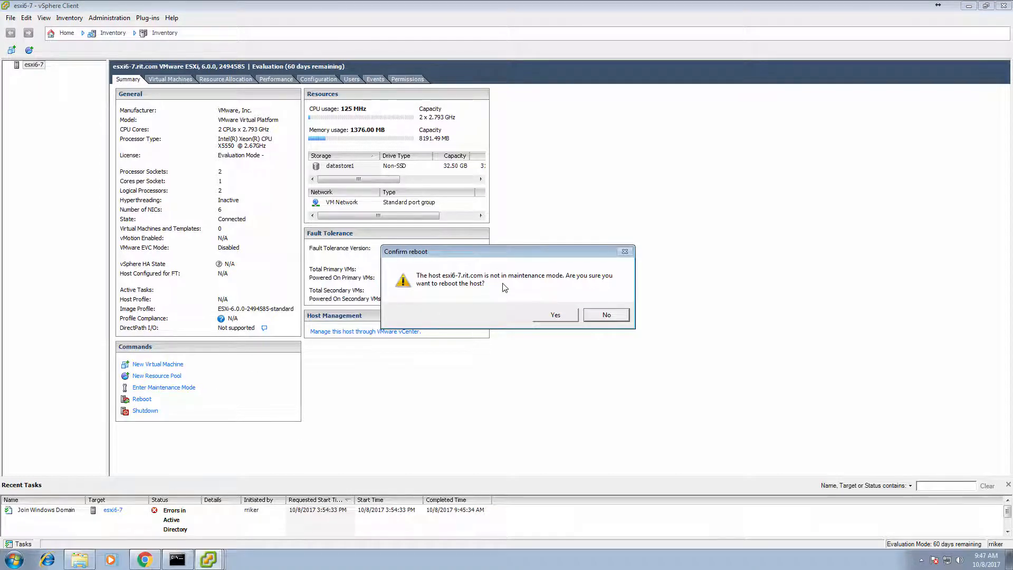
pyautogui.click(552, 316)
pyautogui.click(556, 316)
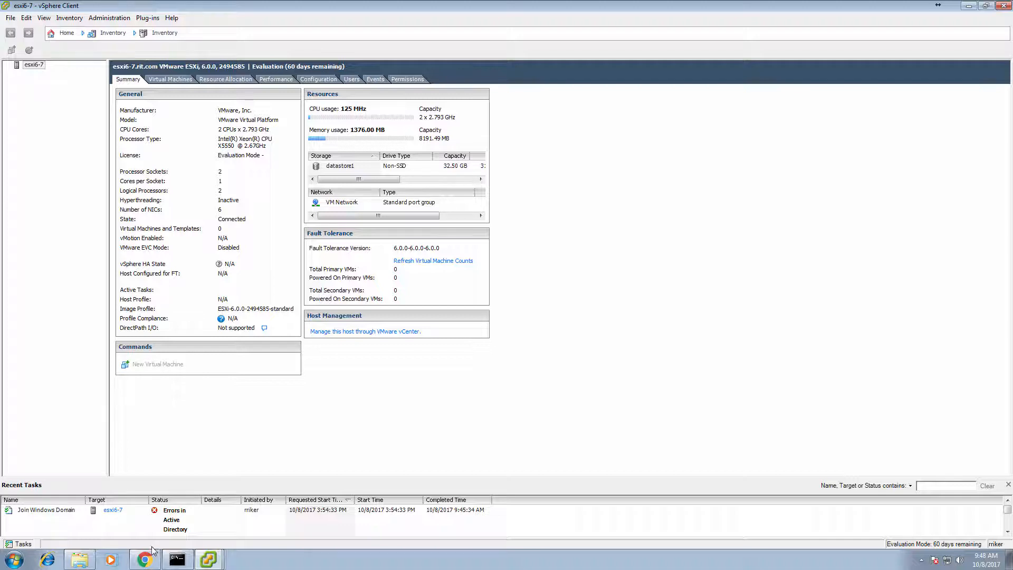
# Run a continuous 'ping esxi6-7 -t' in the command prompt and move the console aside
pyautogui.click(181, 563)
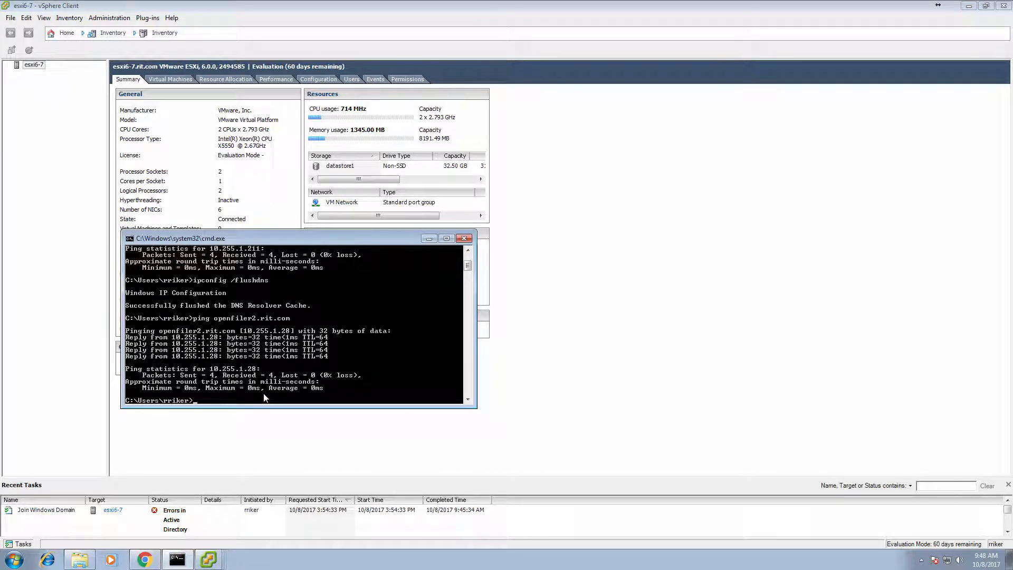
pyautogui.write('ping esxi6-7 -t')
pyautogui.press('Return')
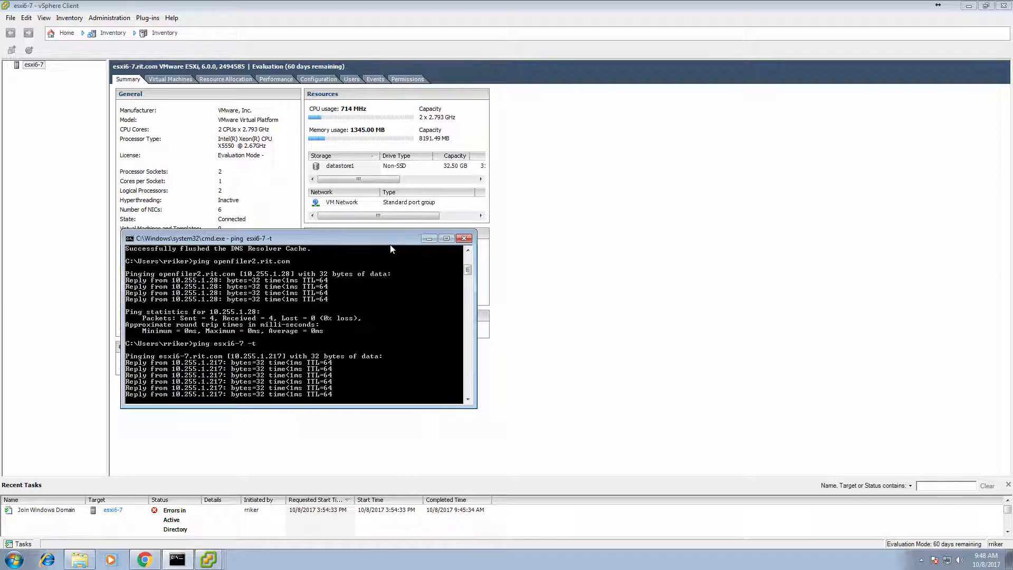
pyautogui.moveTo(391, 246); pyautogui.dragTo(325, 328)
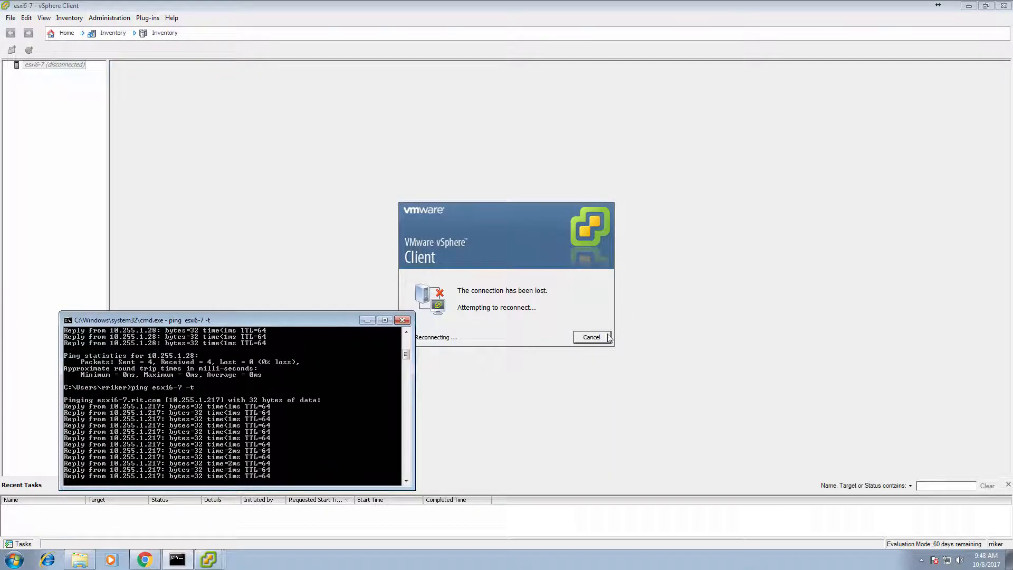
# Cancel reconnecting to the lost esxi6-7 session
pyautogui.click(592, 337)
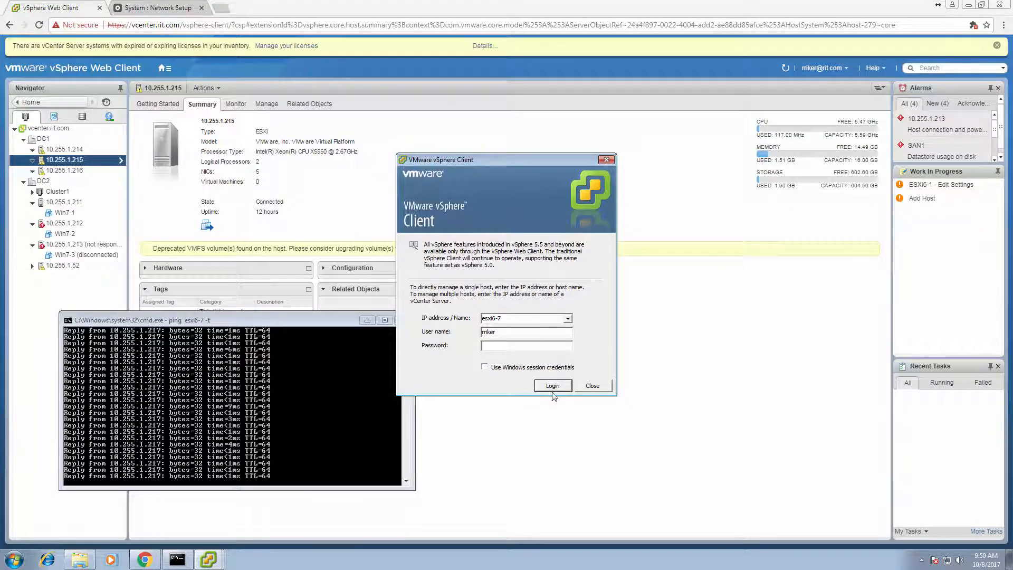
# Enter the account password to log in to esxi6-7 and dismiss the evaluation notice
pyautogui.click(517, 346)
pyautogui.write('*********')
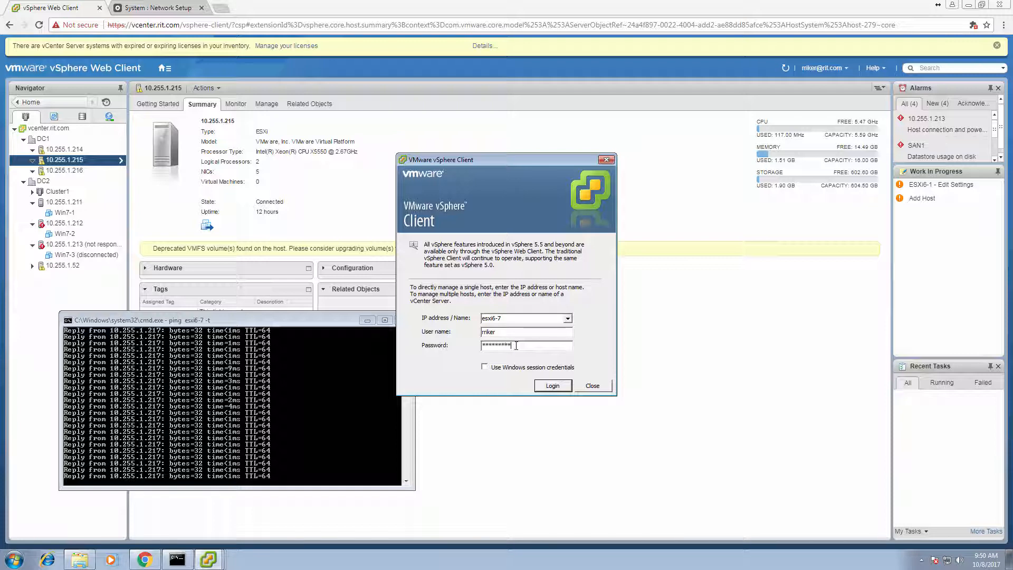
pyautogui.press('Return')
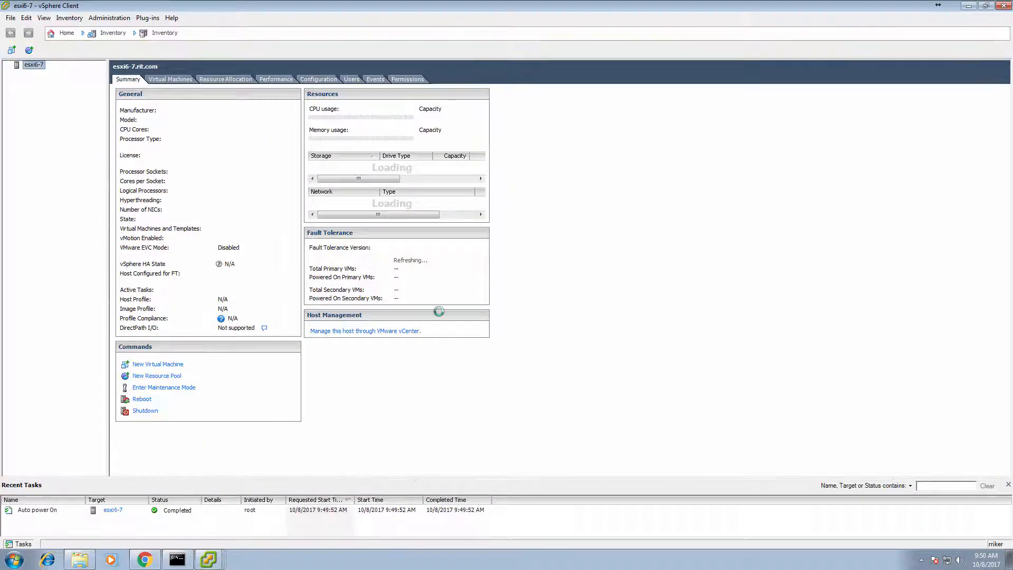
pyautogui.click(584, 328)
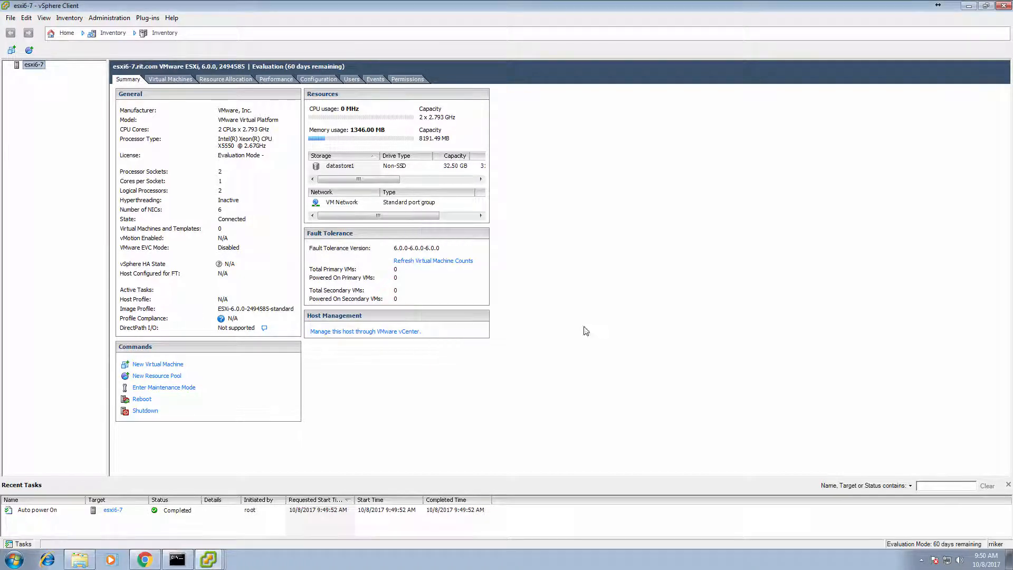
# From esxi6-7's Permissions list, begin Add Permission, see the Domain list still shows only the server, and cancel
pyautogui.click(414, 80)
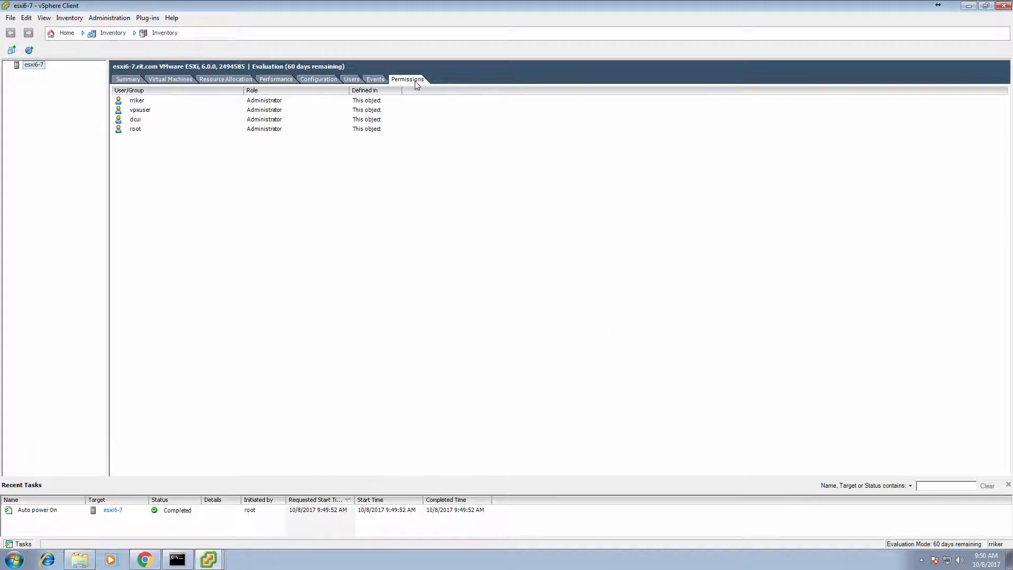
pyautogui.rightClick(278, 215)
pyautogui.click(297, 219)
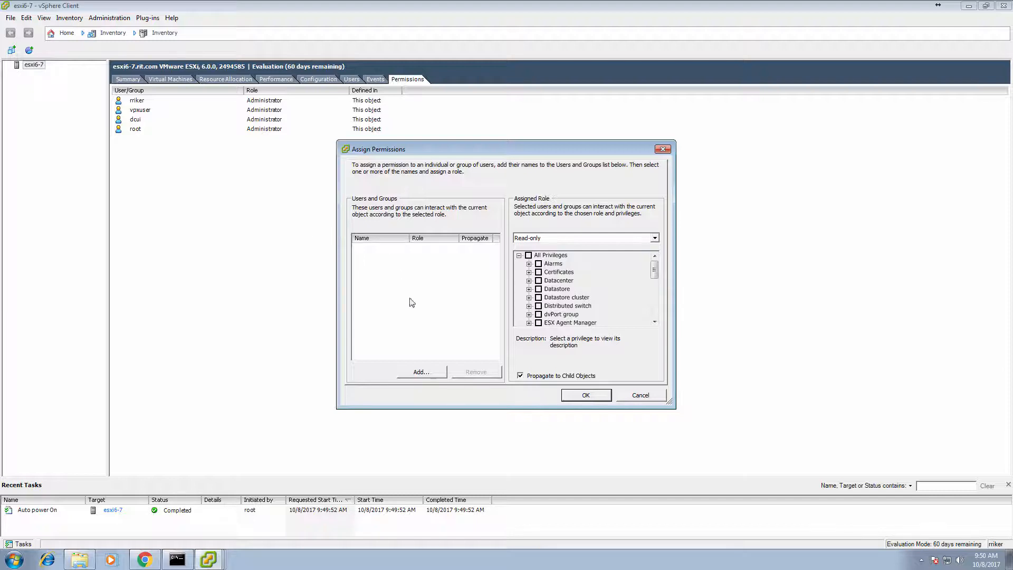
pyautogui.click(424, 372)
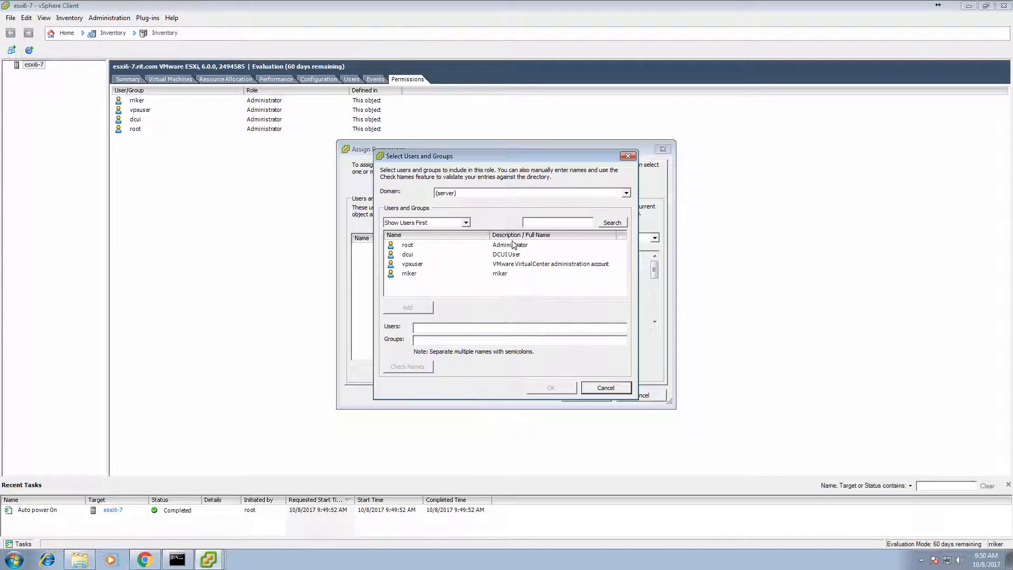
pyautogui.click(626, 193)
pyautogui.click(626, 193)
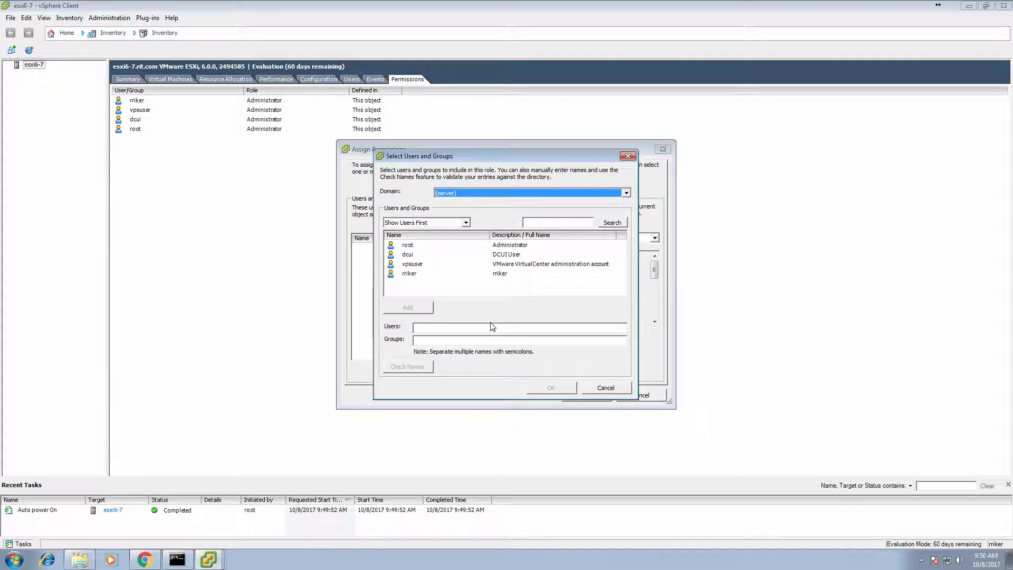
pyautogui.click(606, 388)
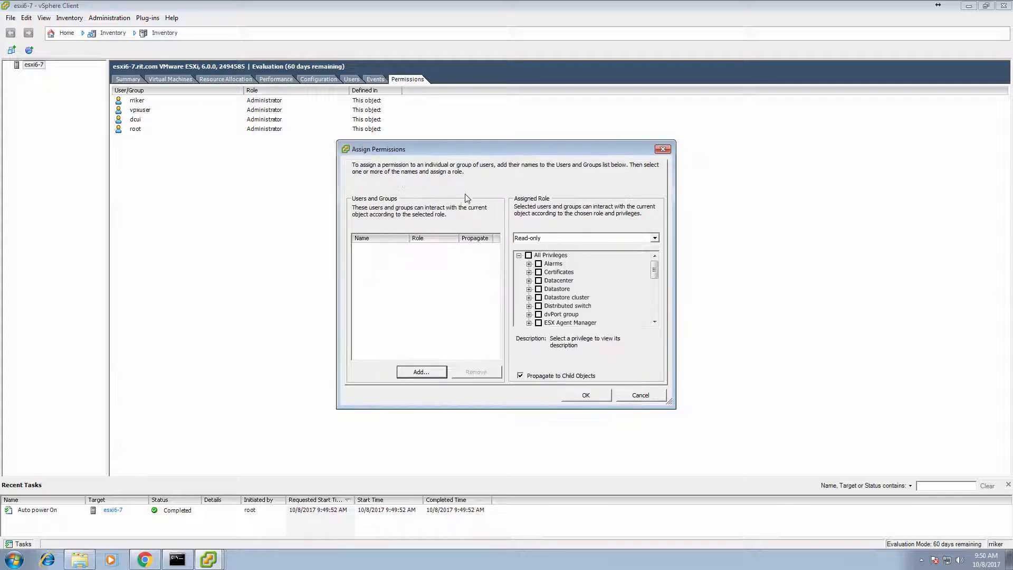
pyautogui.click(601, 394)
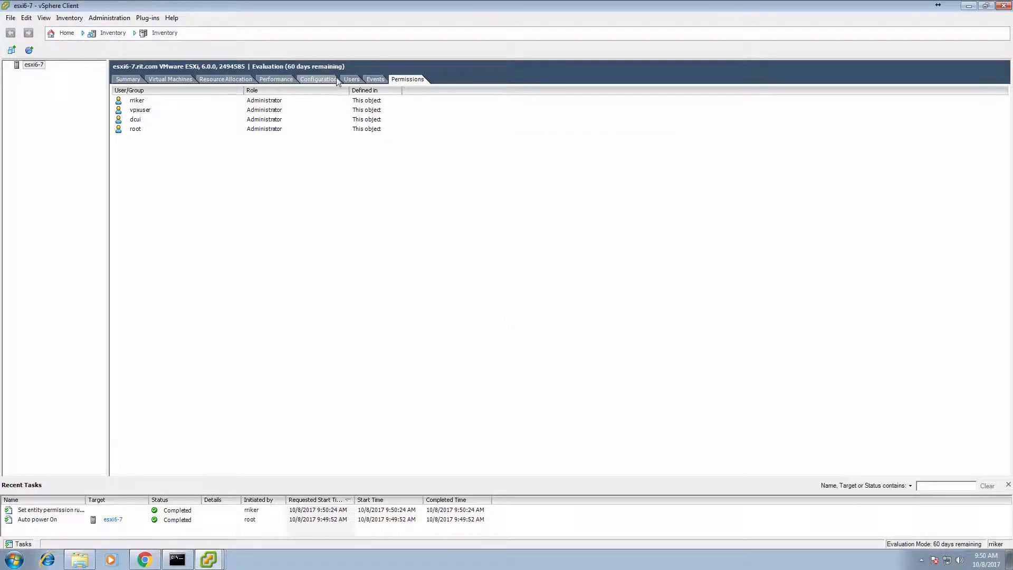
# Open Directory Services Configuration from Configuration > Authentication Services on esxi6-7
pyautogui.click(350, 80)
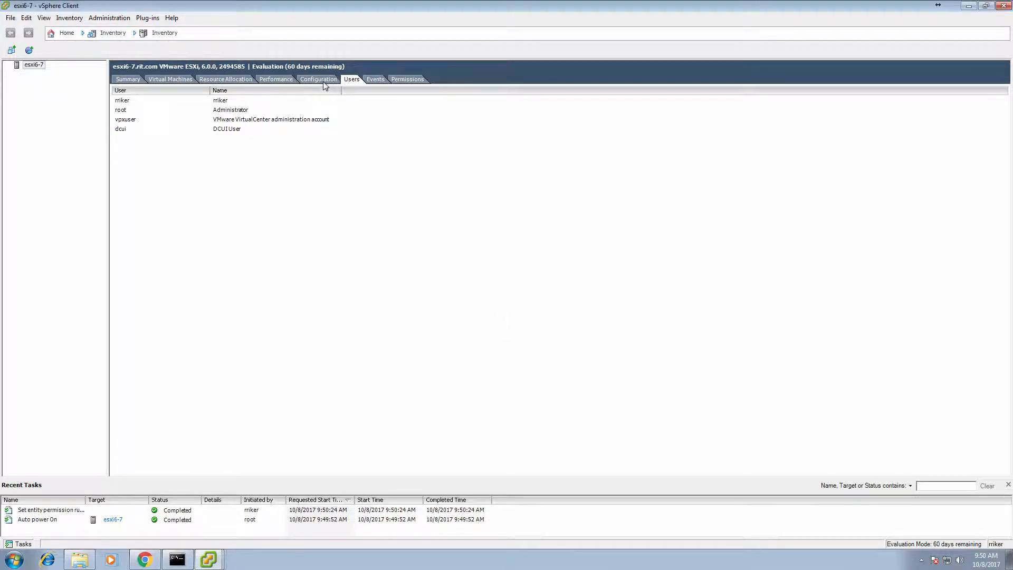
pyautogui.click(323, 83)
pyautogui.click(166, 248)
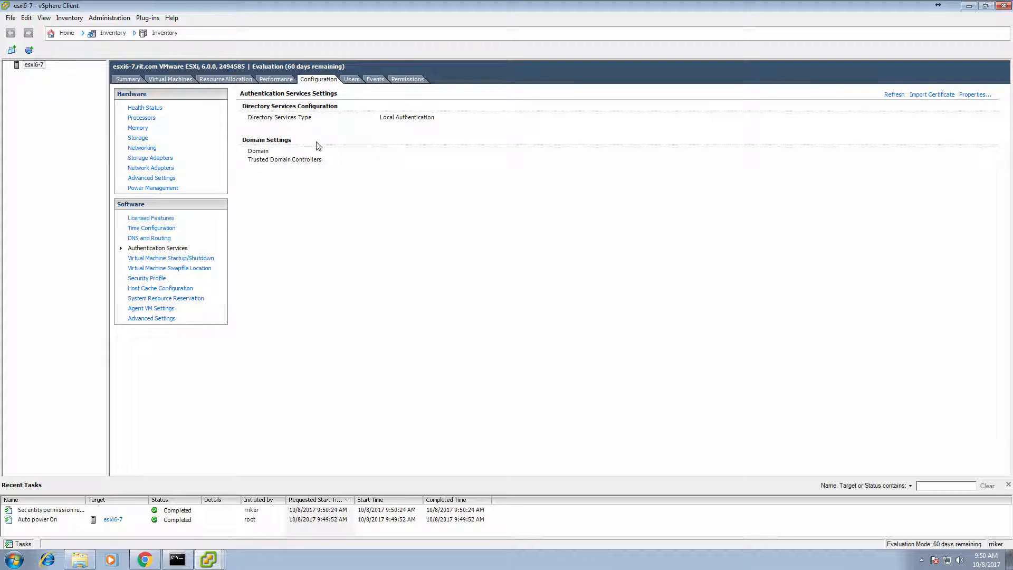
pyautogui.click(971, 98)
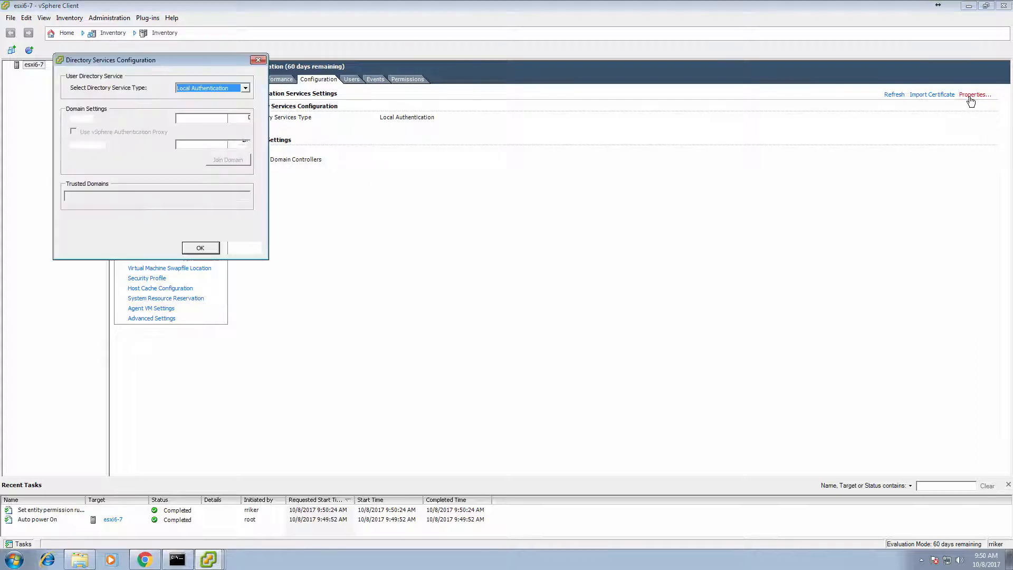
# Set the directory service to Active Directory, join domain rit.com with admin credentials, and apply
pyautogui.click(235, 90)
pyautogui.click(211, 100)
pyautogui.click(214, 117)
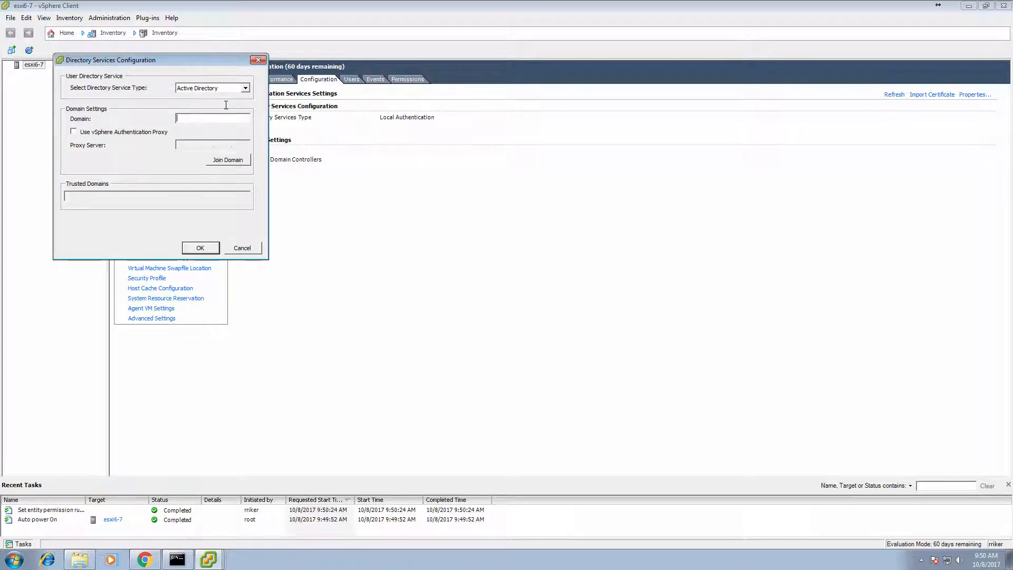
pyautogui.write('rit.com')
pyautogui.click(227, 160)
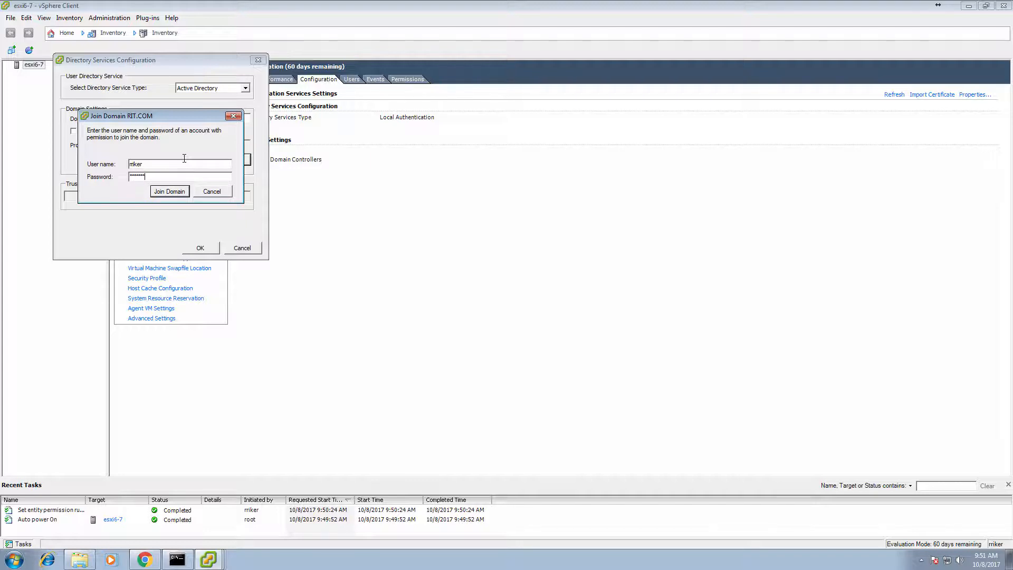
pyautogui.write('*')
pyautogui.click(178, 191)
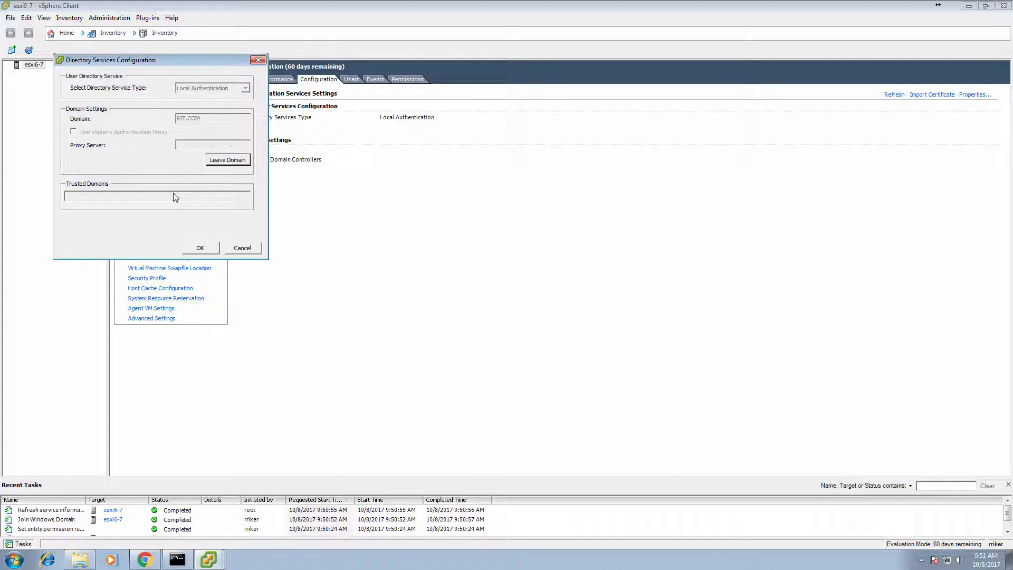
pyautogui.click(200, 248)
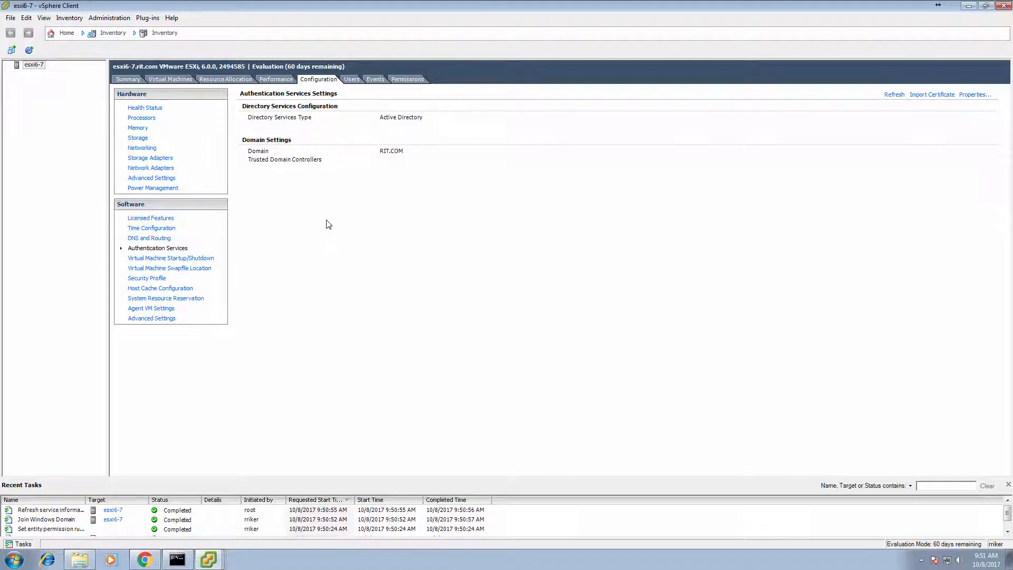
# Add a host permission for the RIT\Domain Admins group, selected from the RIT domain
pyautogui.click(403, 80)
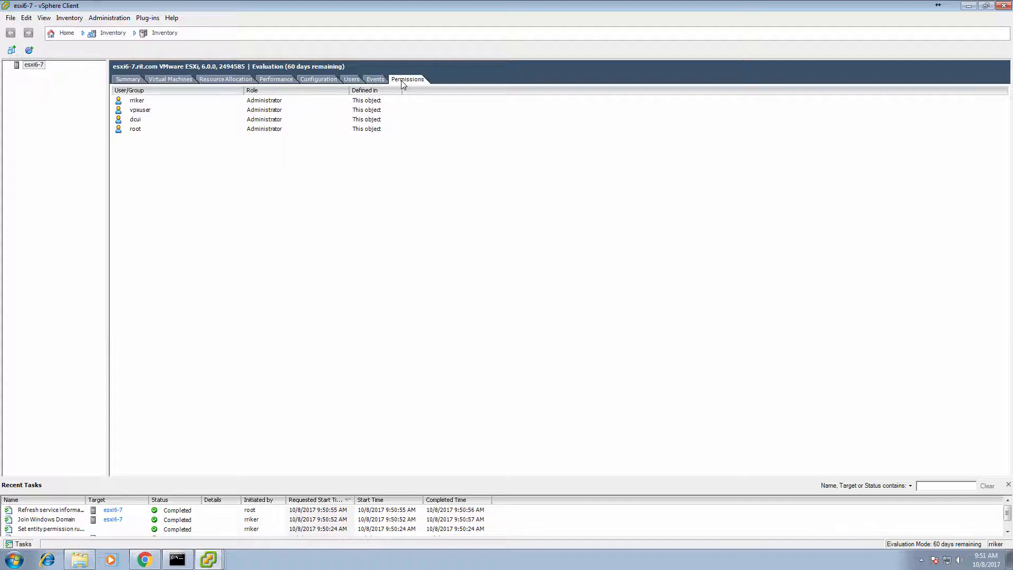
pyautogui.rightClick(254, 165)
pyautogui.click(327, 171)
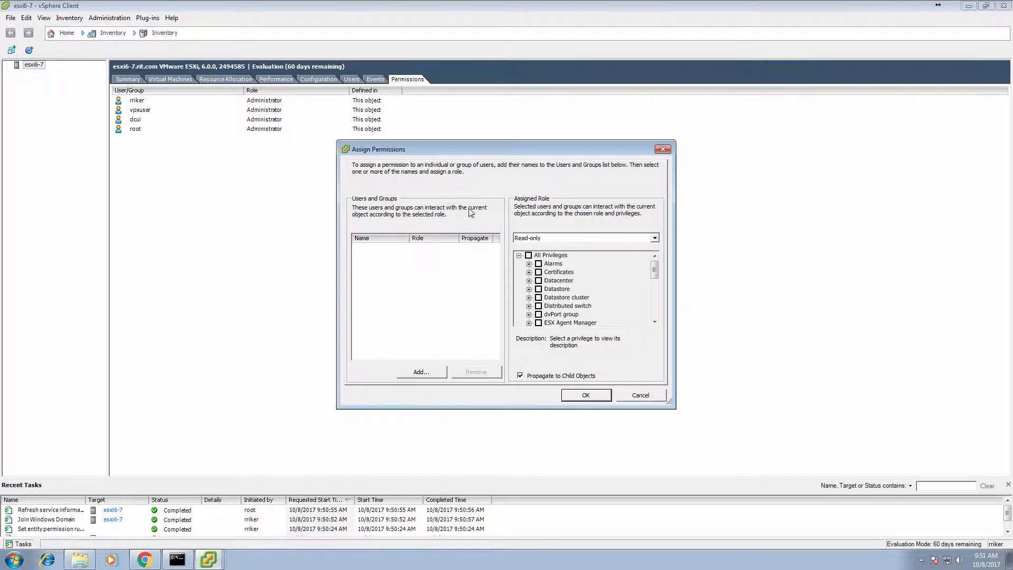
pyautogui.click(431, 372)
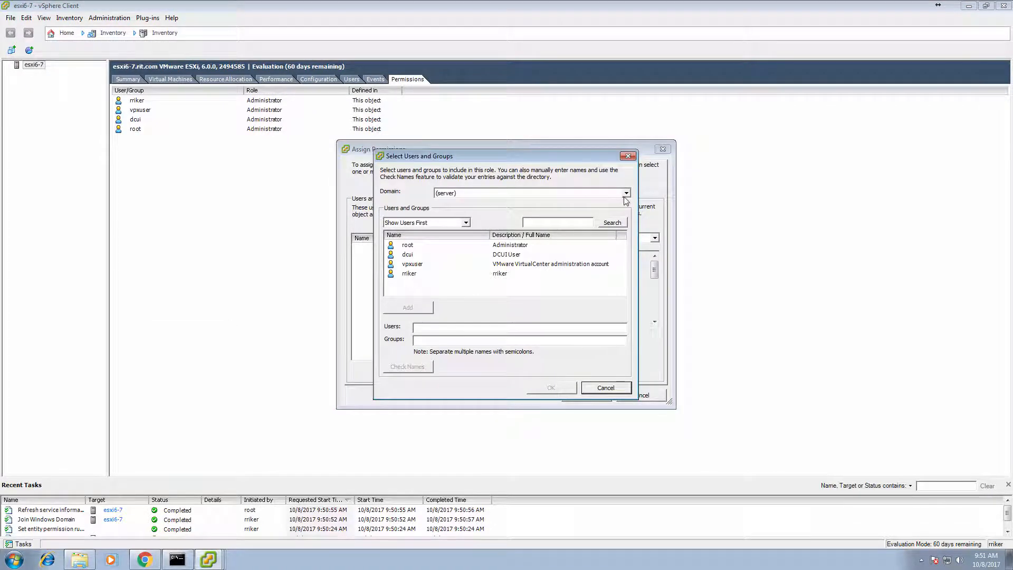
pyautogui.click(625, 194)
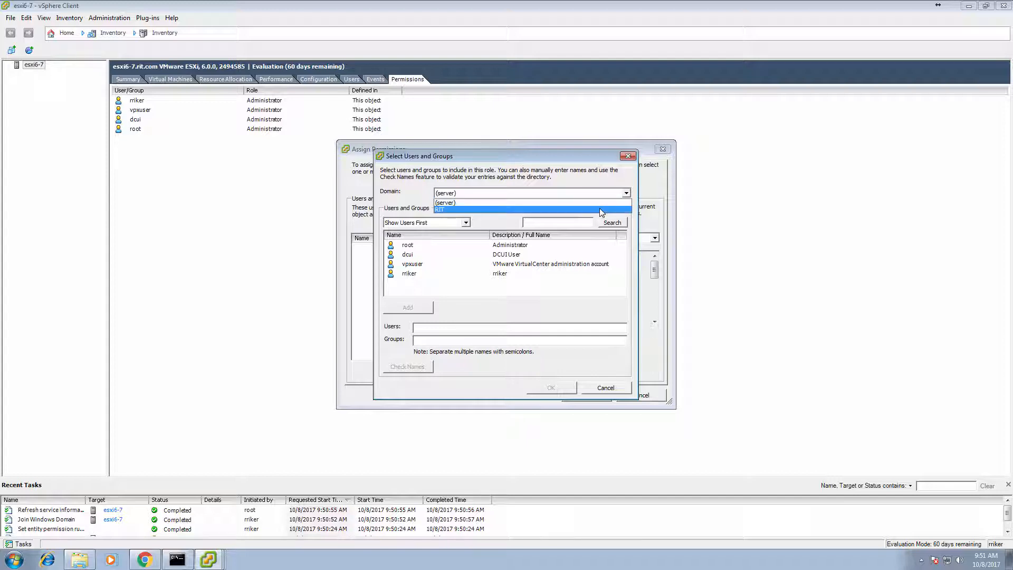
pyautogui.click(599, 210)
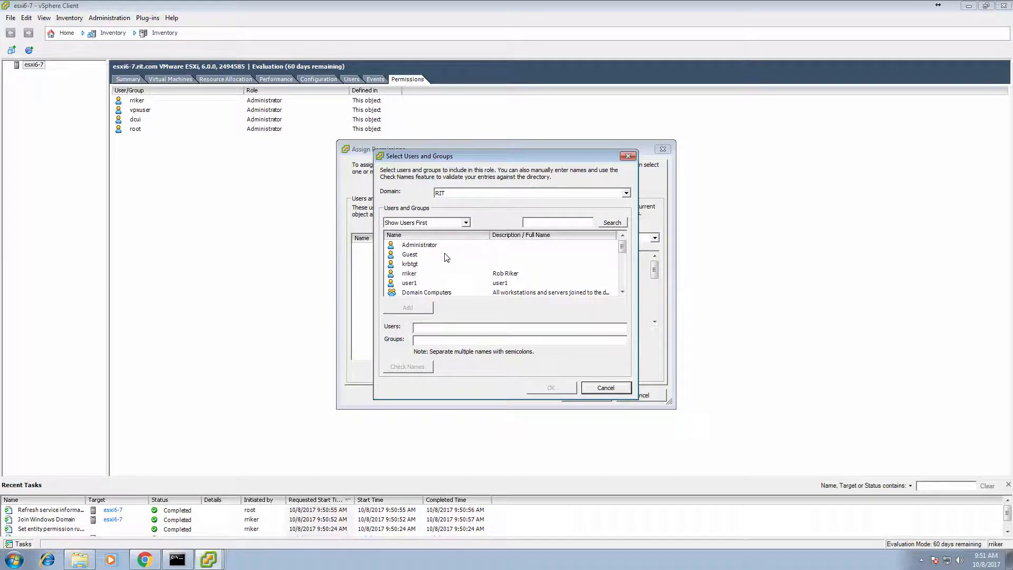
pyautogui.scroll(-2, 447, 256)
pyautogui.click(438, 257)
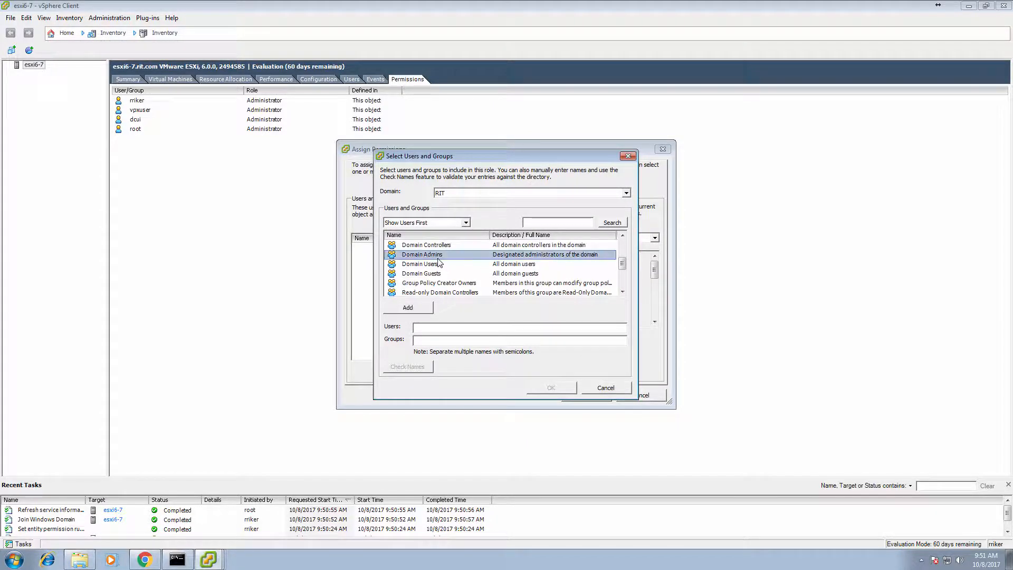
pyautogui.click(421, 311)
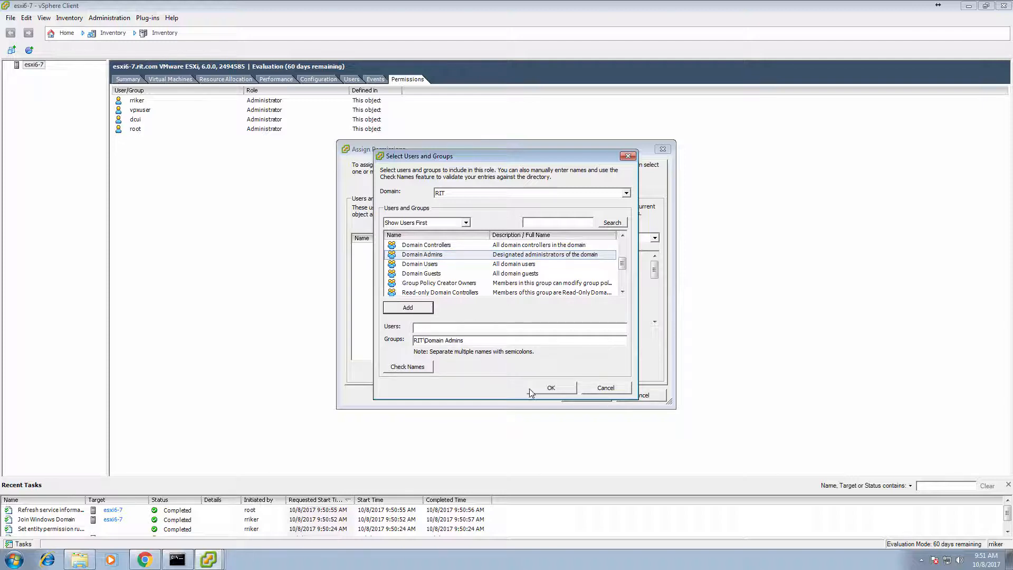
pyautogui.click(548, 388)
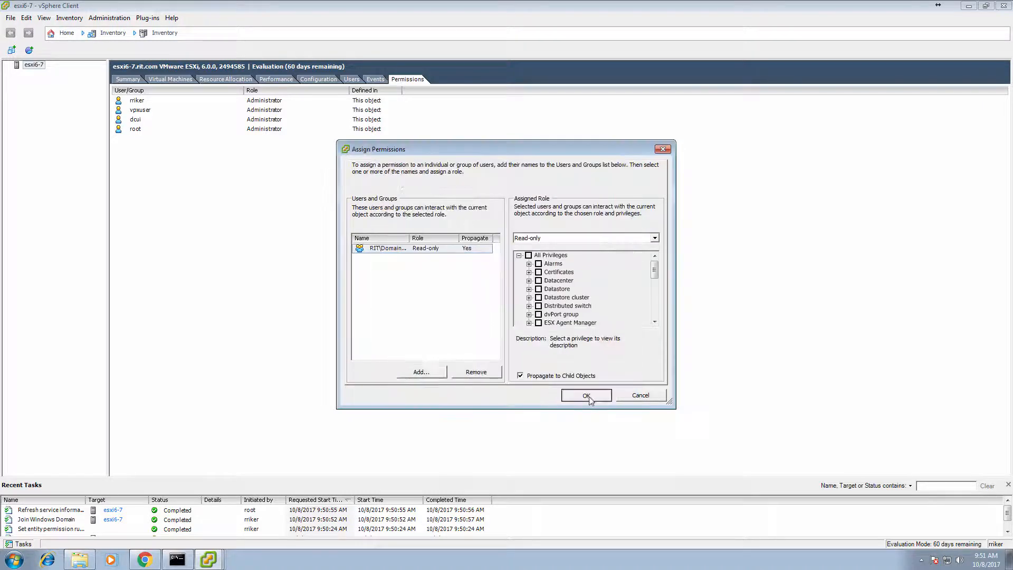
pyautogui.click(587, 397)
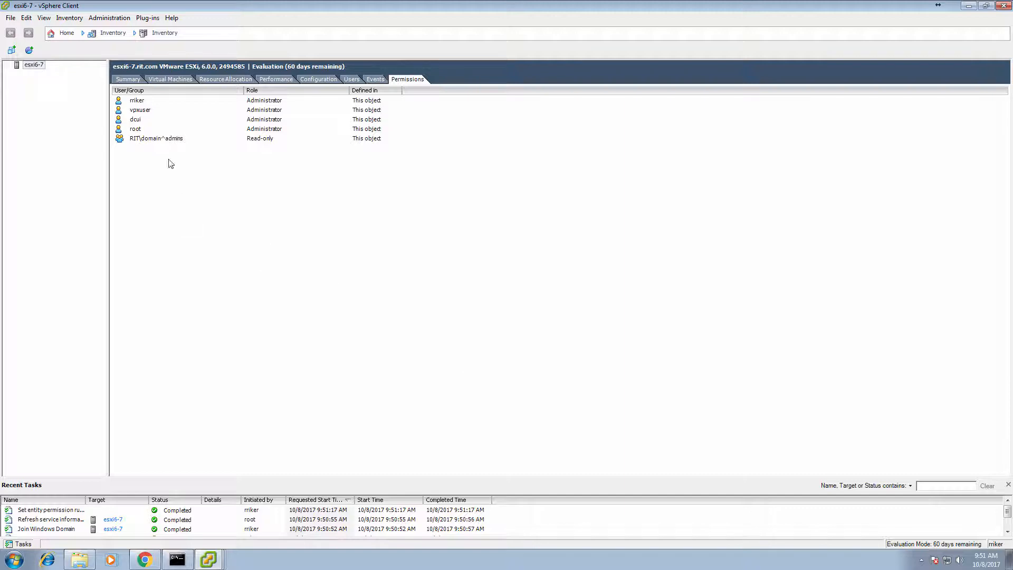
# Change the RIT\Domain Admins permission to the Administrator role, then close vSphere Client
pyautogui.click(253, 142)
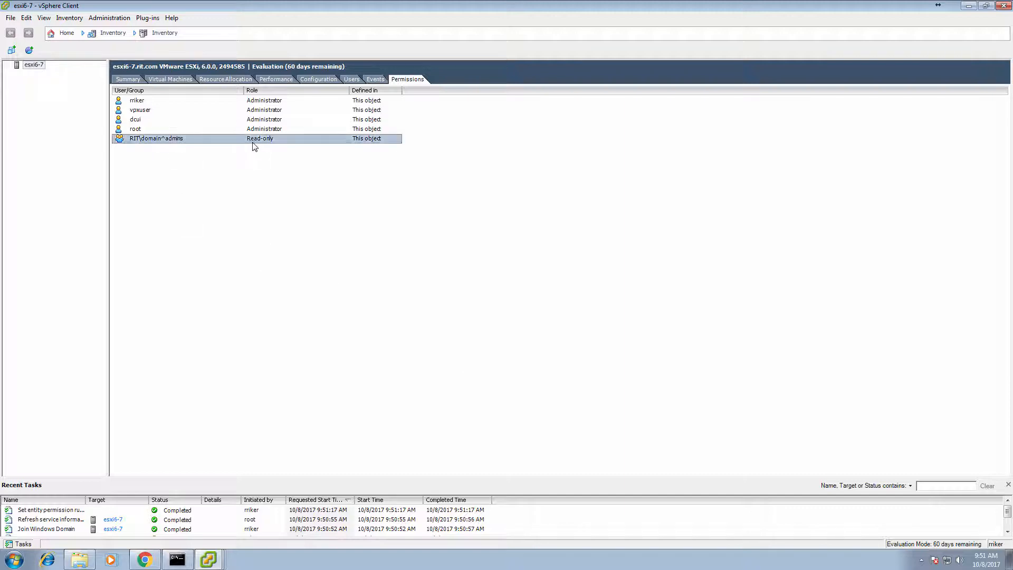
pyautogui.rightClick(254, 143)
pyautogui.click(294, 160)
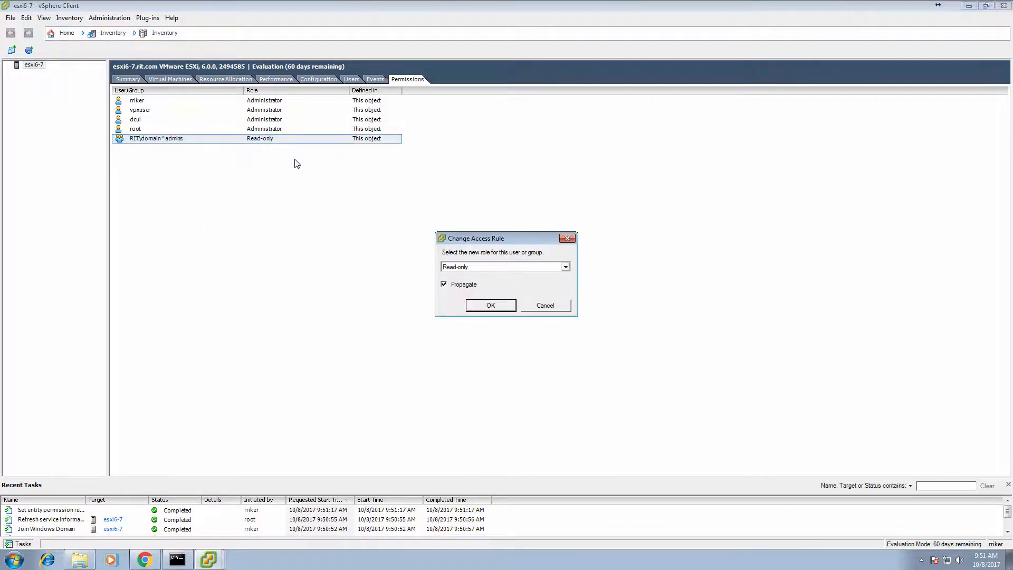
pyautogui.click(566, 267)
pyautogui.click(552, 290)
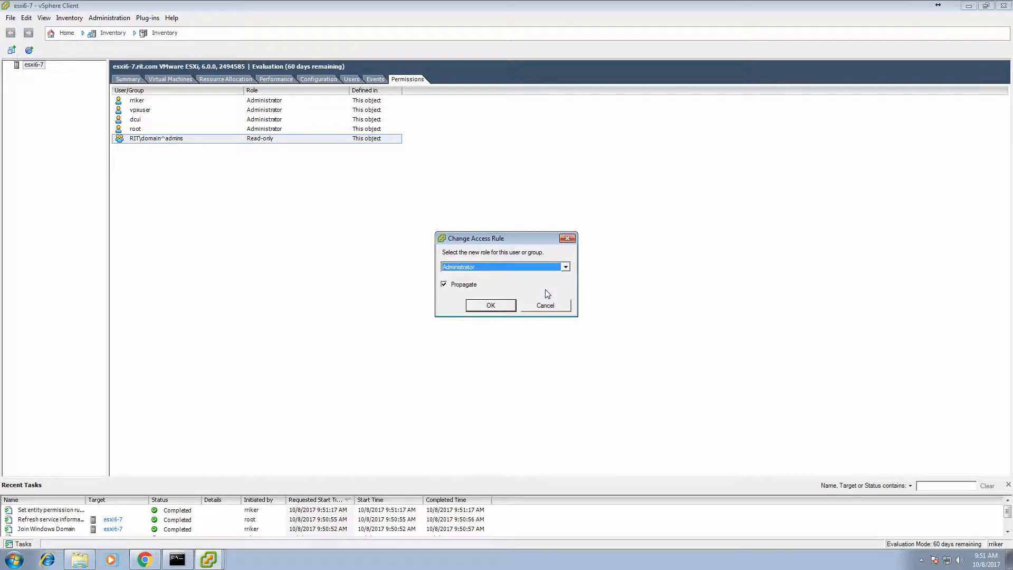
pyautogui.click(496, 305)
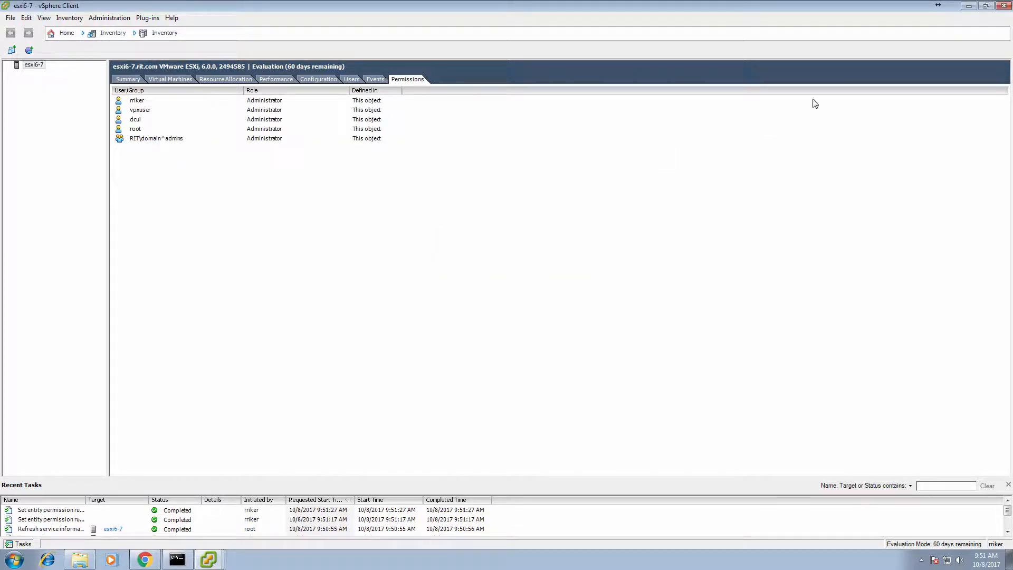
pyautogui.click(1003, 6)
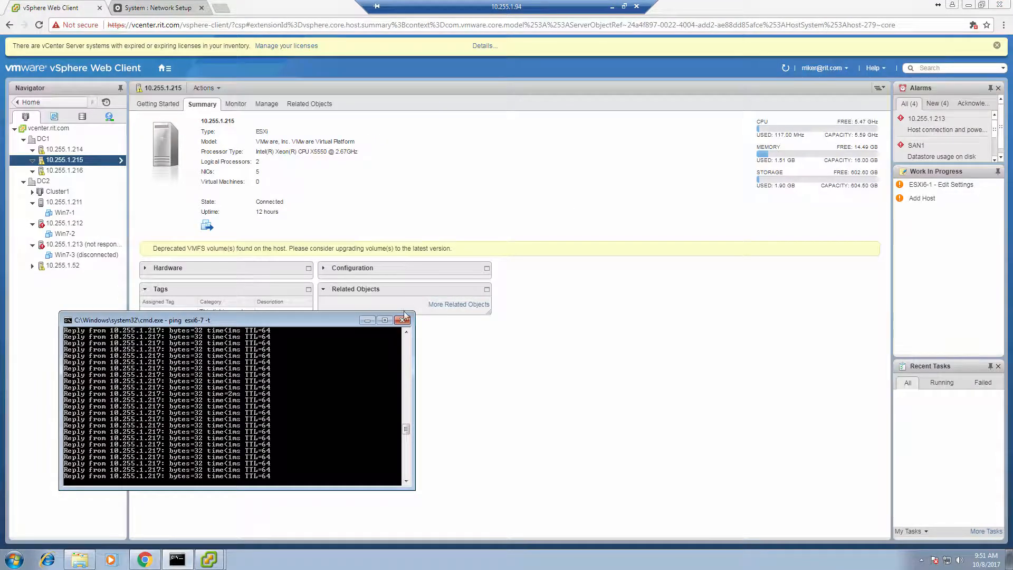
# Relaunch vSphere Client and log in to esxi6-7 with a RIT domain user name and password
pyautogui.rightClick(209, 559)
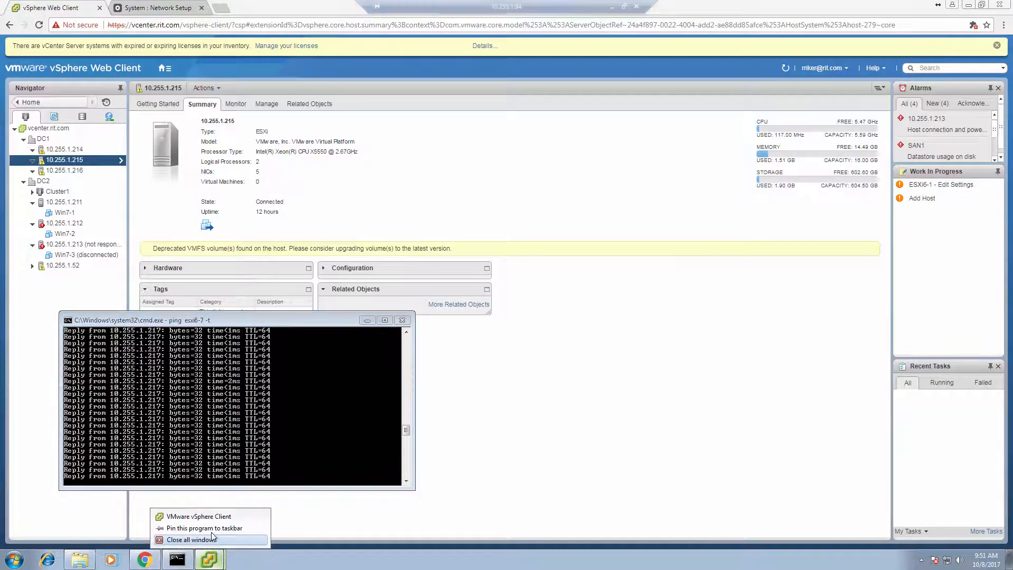
pyautogui.click(213, 519)
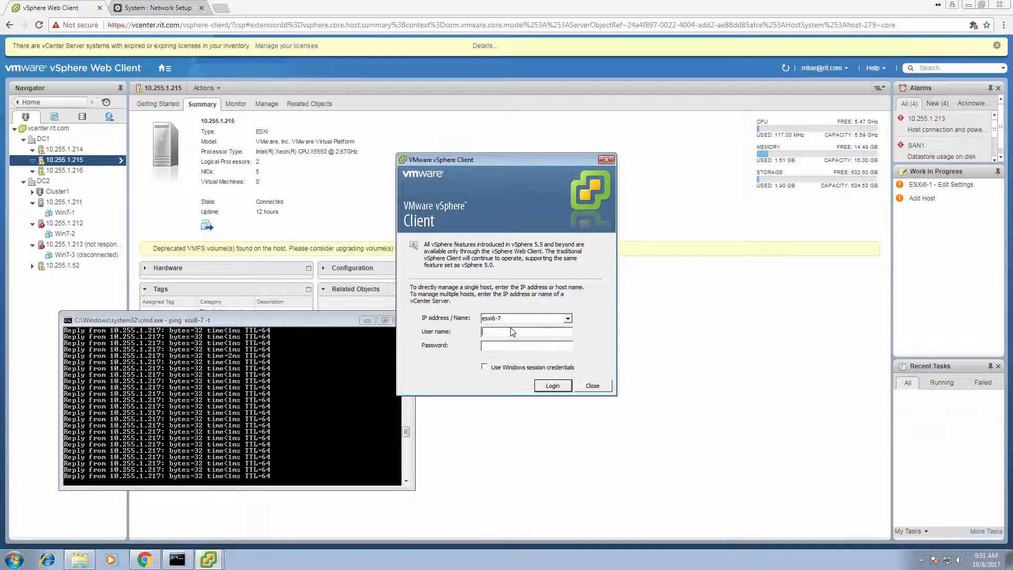
pyautogui.press('Tab')
pyautogui.write('****')
pyautogui.click(551, 387)
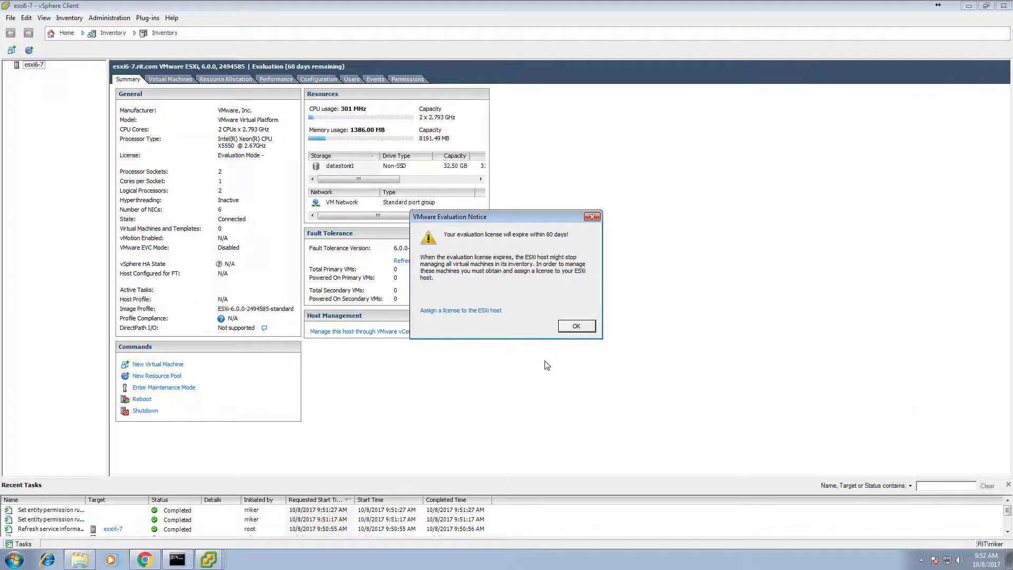
# Dismiss the evaluation licence notice and view the host's Events list
pyautogui.click(574, 326)
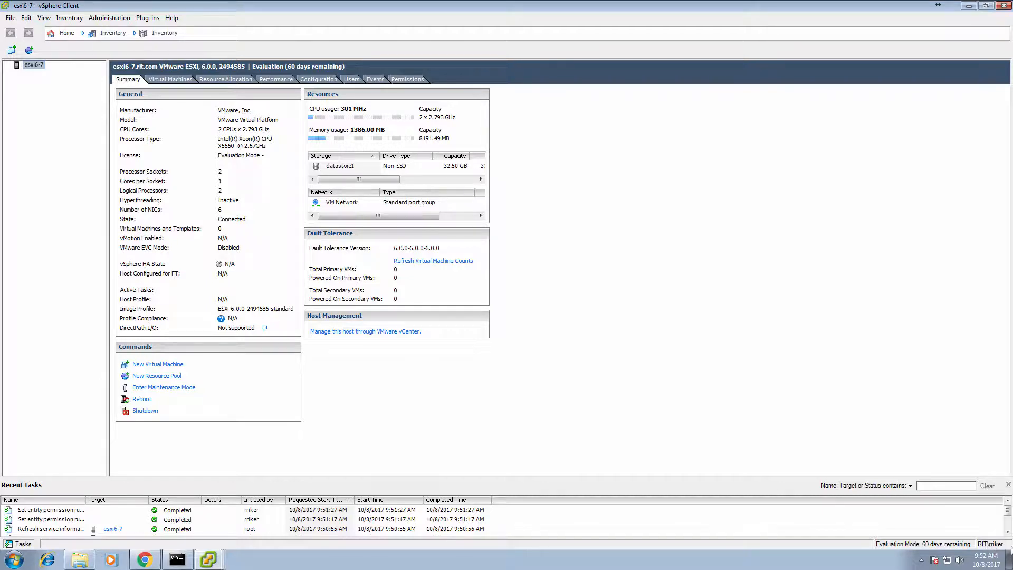
pyautogui.click(375, 80)
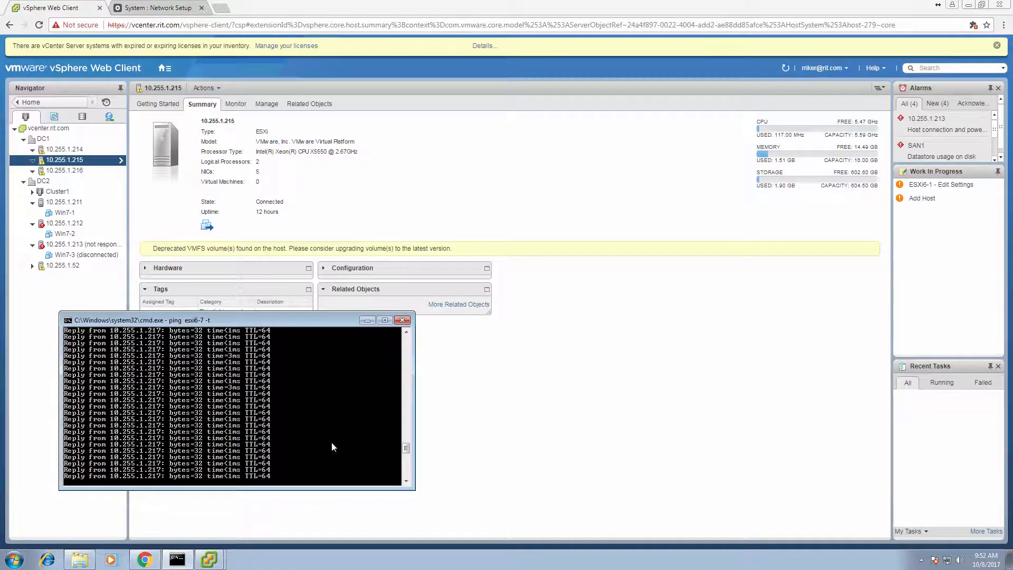
# Start a new vSphere Client from the taskbar and log in to esxi6-7 with Windows session credentials
pyautogui.rightClick(211, 561)
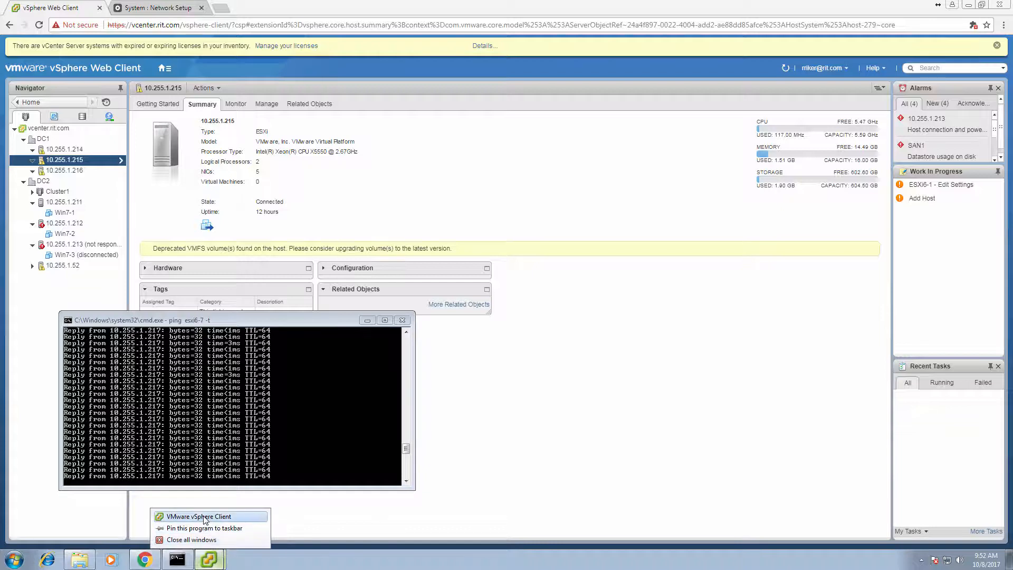
pyautogui.click(204, 516)
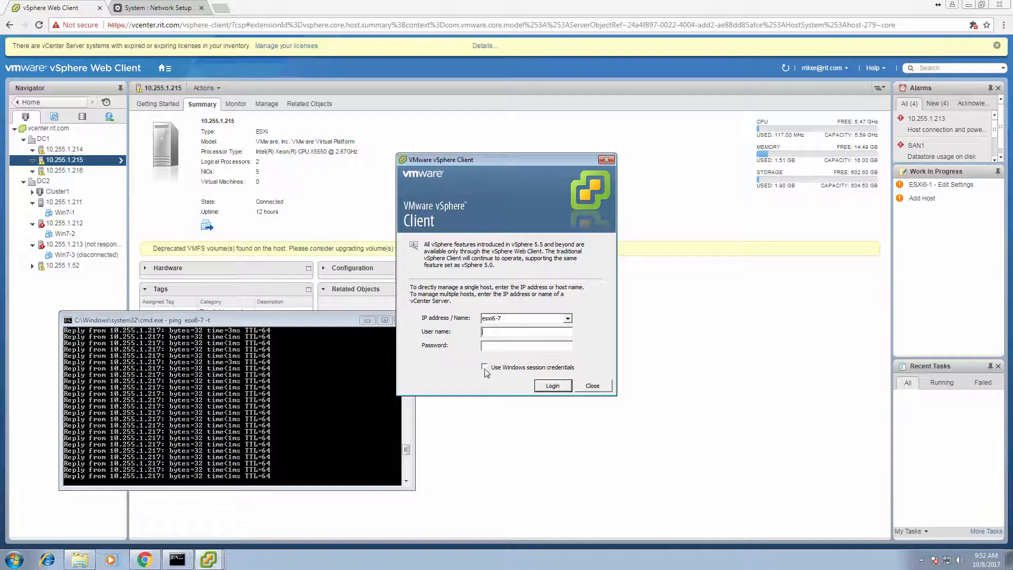
pyautogui.click(485, 368)
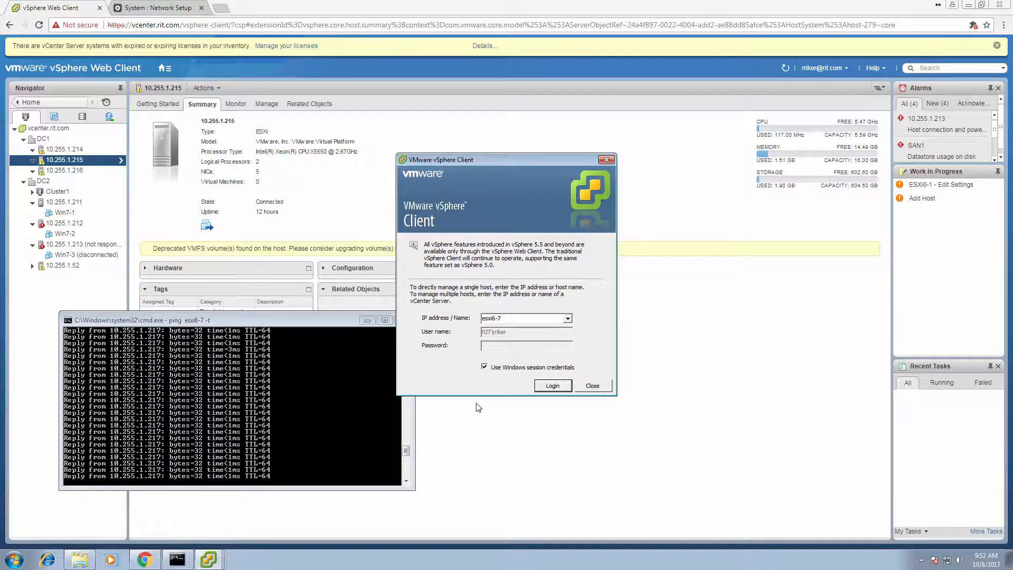
pyautogui.click(548, 390)
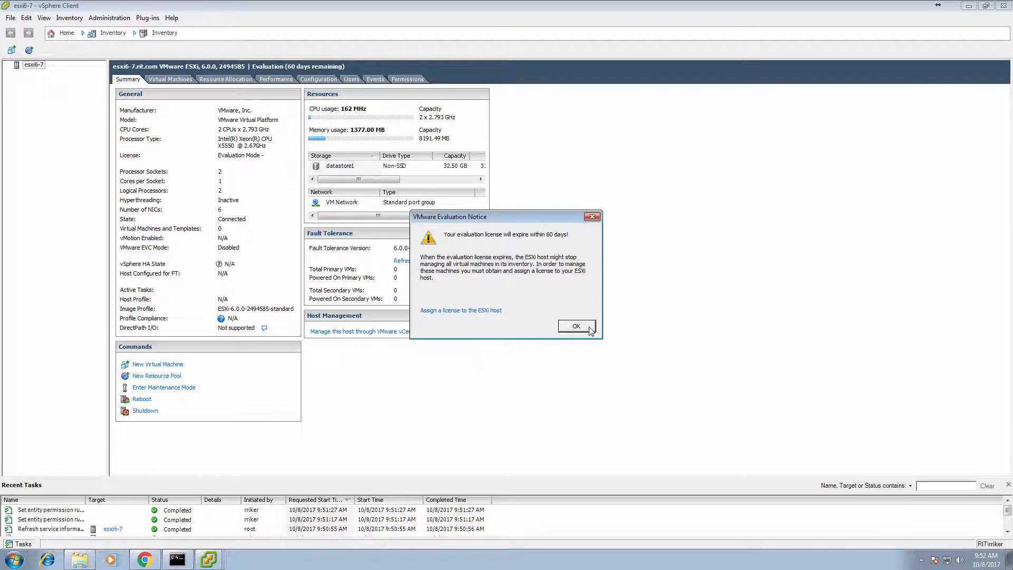
# Dismiss the evaluation notice and view Authentication Services: Active Directory, domain RIT.COM
pyautogui.click(576, 327)
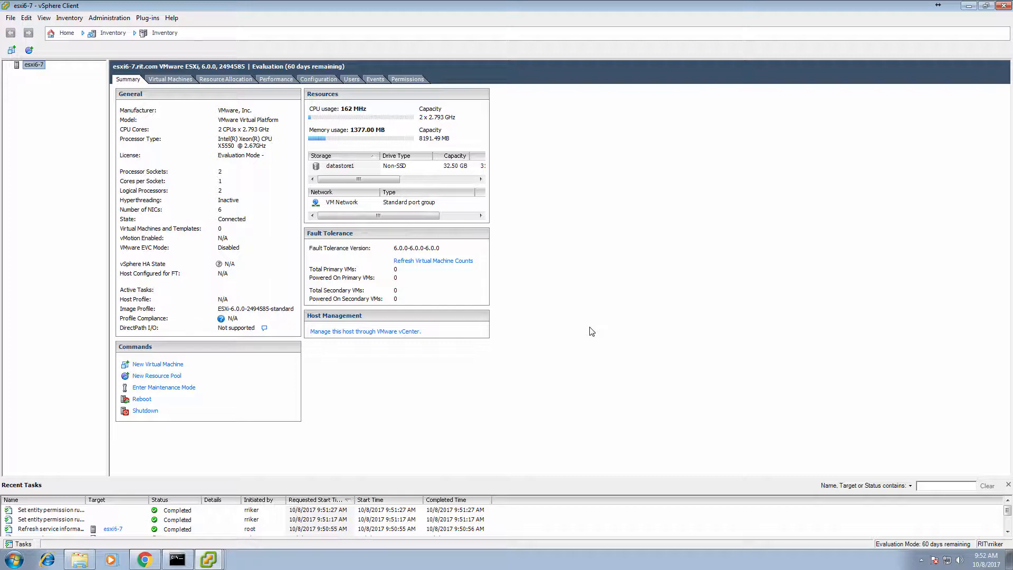
pyautogui.click(322, 81)
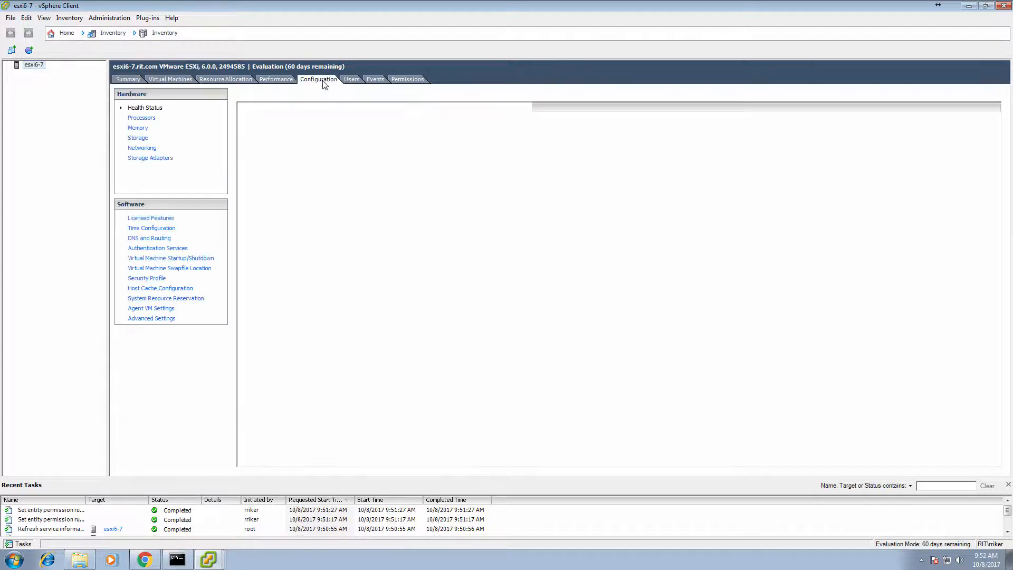
pyautogui.click(157, 252)
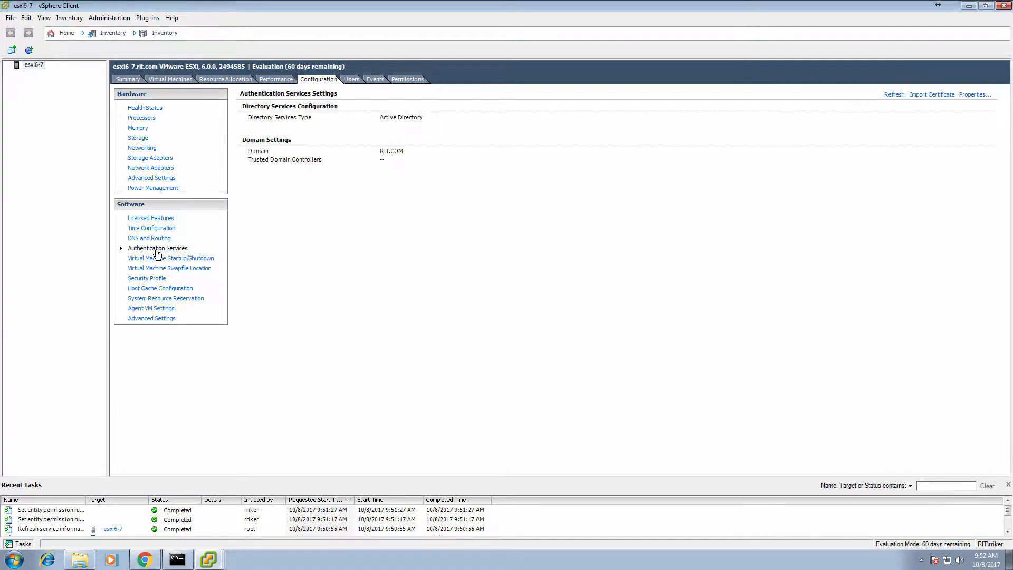